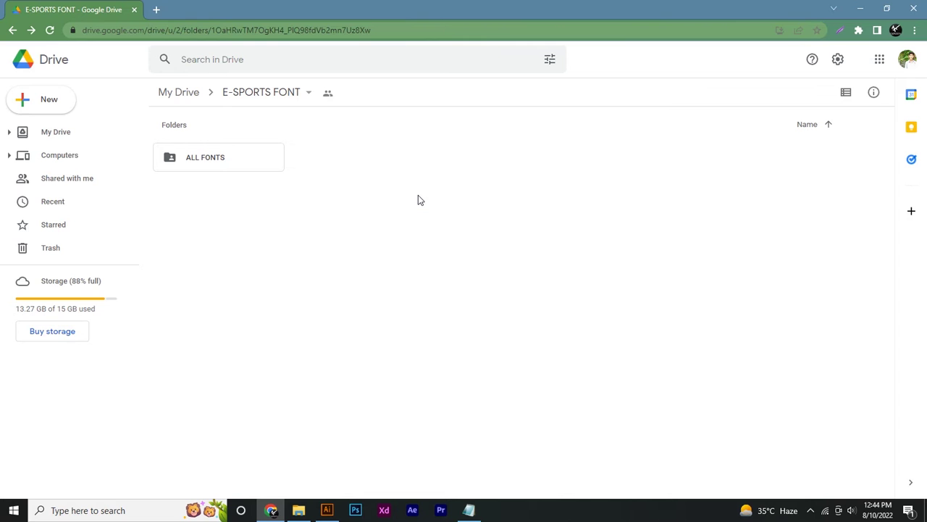
Open the ALL FONTS folder, select the three CircleMonogramm font files and show the additional actions for them
{"action": "left_click", "coordinate": [257, 160]}
{"action": "double_click", "coordinate": [258, 160]}
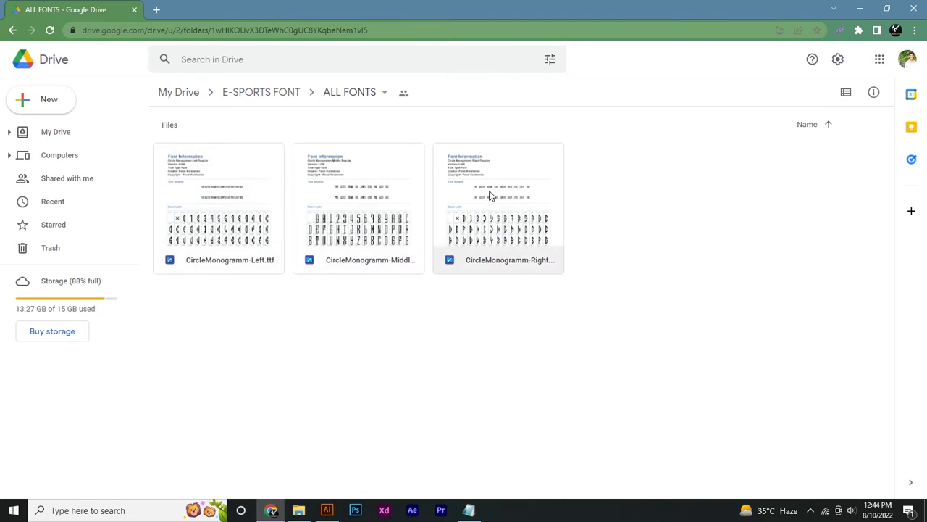
{"action": "left_click_drag", "start_coordinate": [234, 300], "coordinate": [557, 197]}
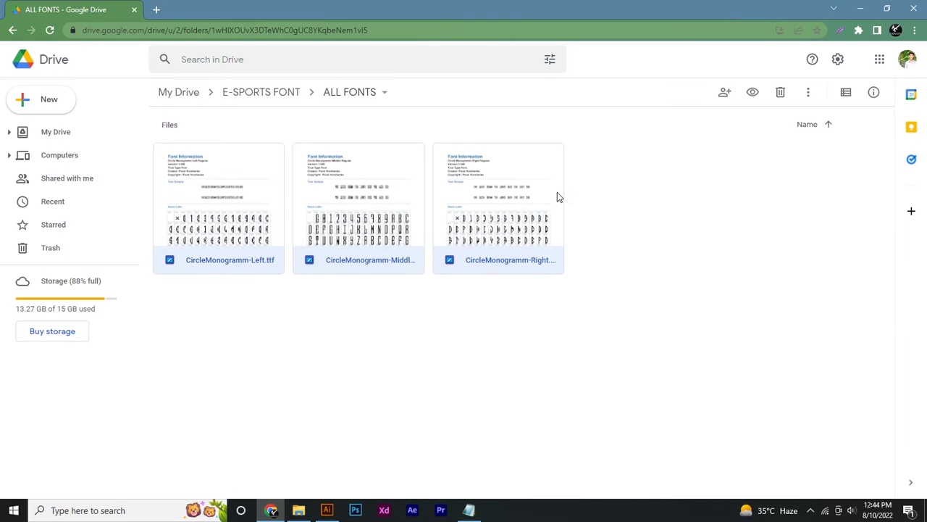
{"action": "left_click", "coordinate": [809, 93]}
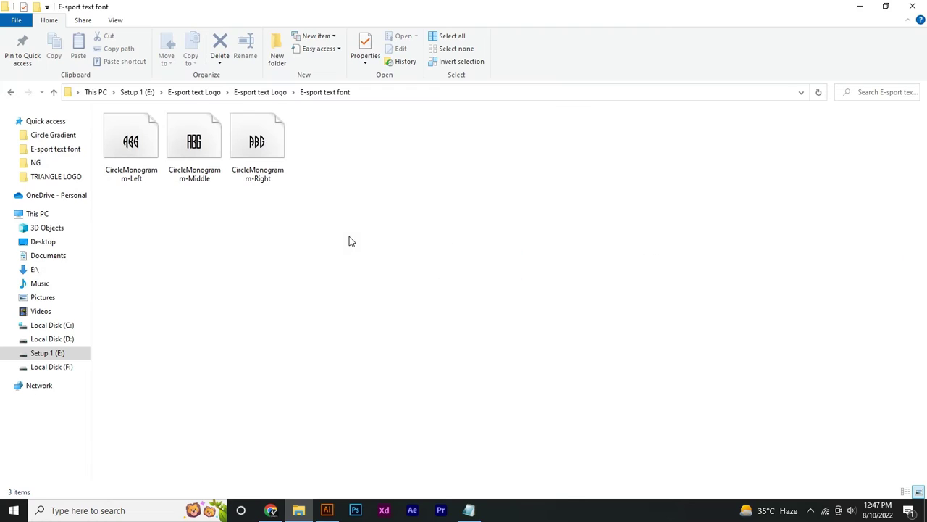
Try to install the CircleMonogramm-Left font, declining to replace the installed copy, and close its preview
{"action": "left_click_drag", "start_coordinate": [245, 218], "coordinate": [133, 163]}
{"action": "left_click", "coordinate": [122, 215]}
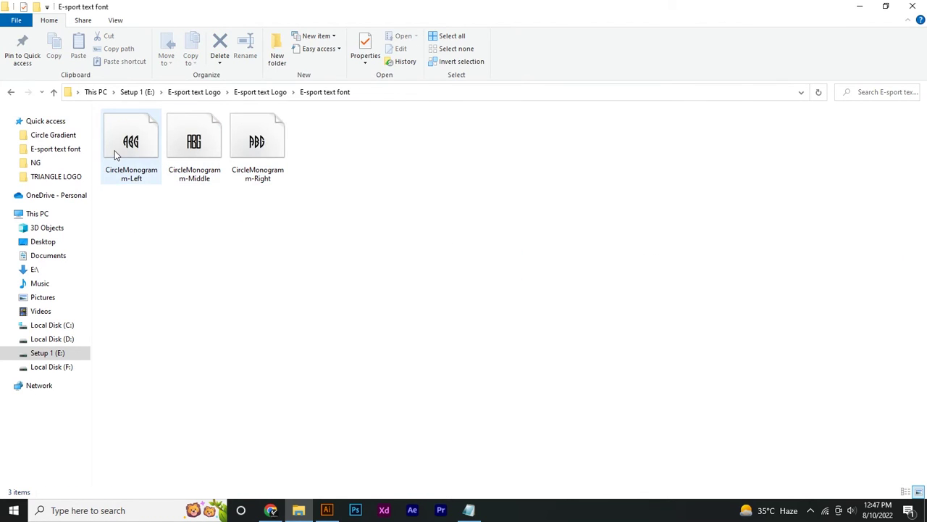
{"action": "double_click", "coordinate": [114, 155]}
{"action": "left_click", "coordinate": [111, 90]}
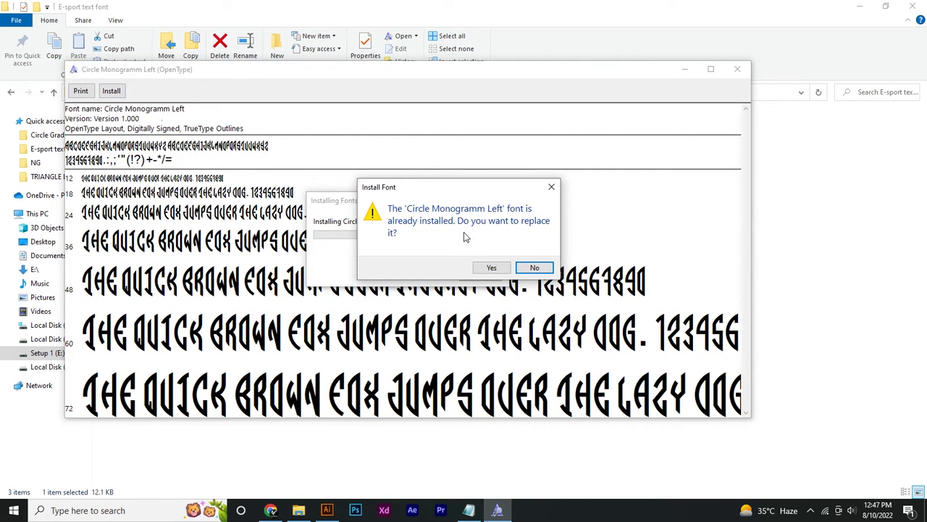
{"action": "left_click", "coordinate": [530, 267]}
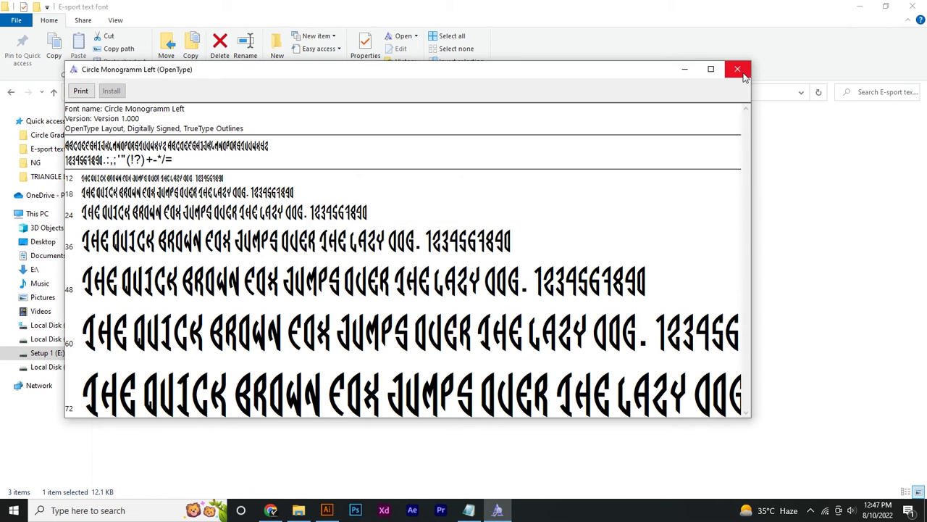
{"action": "left_click", "coordinate": [737, 70]}
{"action": "left_click", "coordinate": [479, 259]}
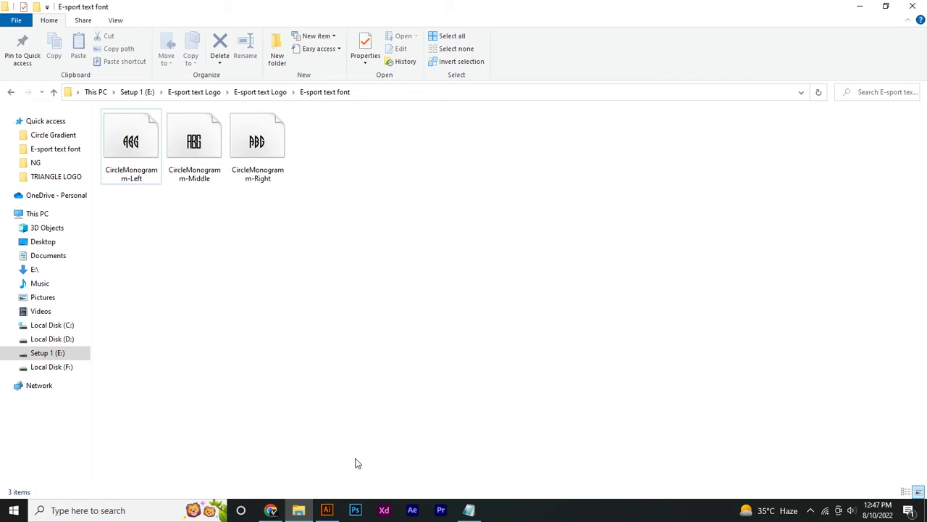
Switch to Illustrator and show the ESPORTS LOGO document in full-screen mode with the menu bar
{"action": "left_click", "coordinate": [334, 511]}
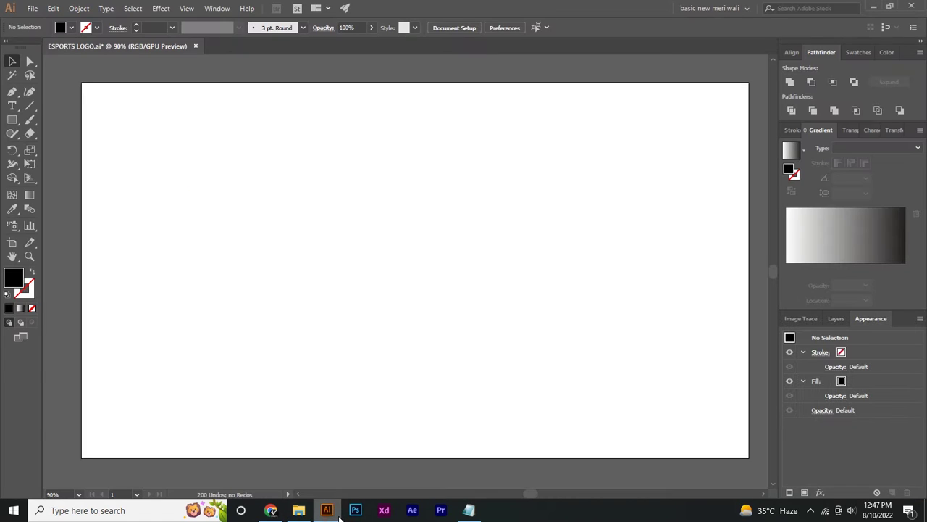
{"action": "left_click", "coordinate": [426, 378]}
{"action": "key", "text": "f"}
{"action": "left_click", "coordinate": [426, 380]}
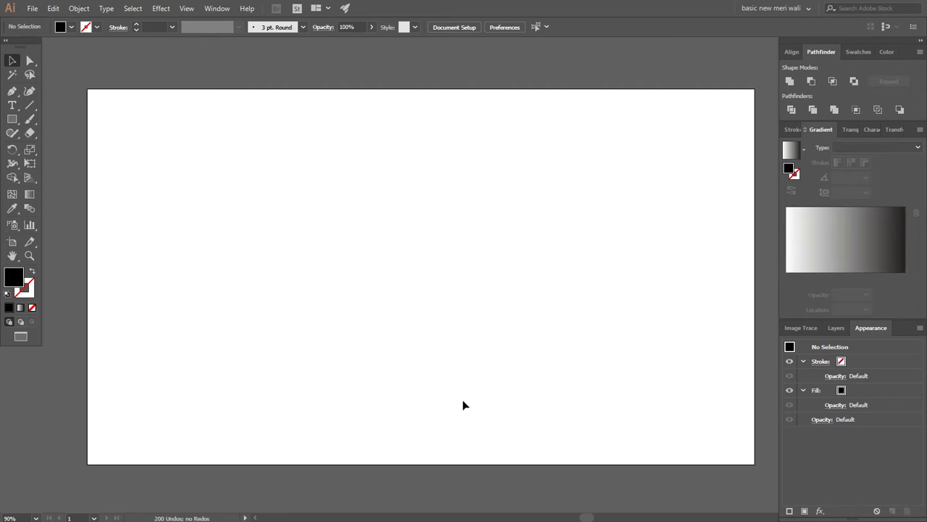
Add the text ABC near the middle of the artboard and enlarge it to about 204 pt
{"action": "key", "text": "ctrl+plus"}
{"action": "key", "text": "ctrl+plus"}
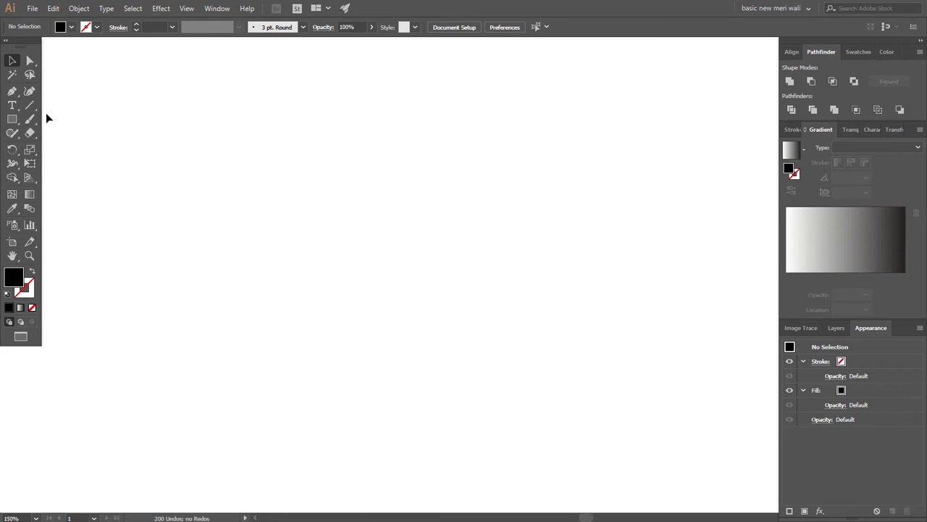
{"action": "left_click", "coordinate": [12, 106]}
{"action": "left_click", "coordinate": [374, 256]}
{"action": "type", "text": "ABC"}
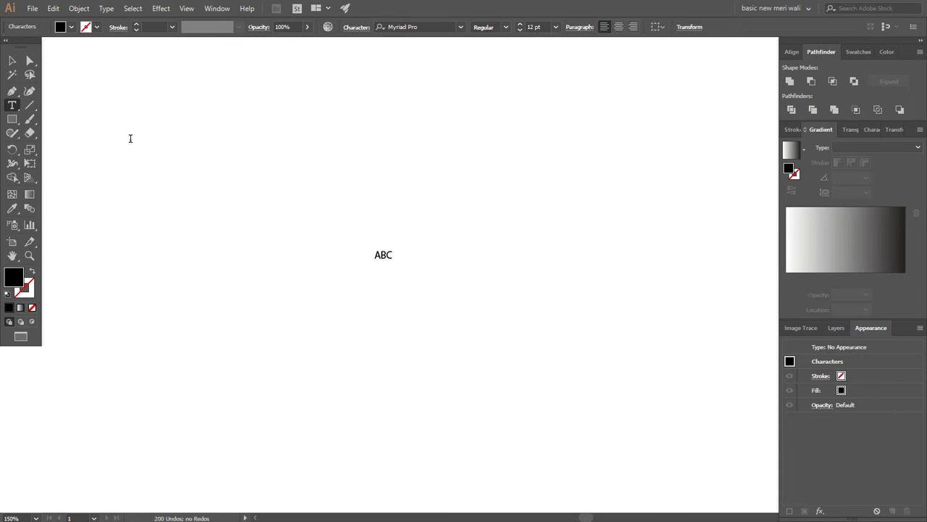
{"action": "left_click", "coordinate": [13, 61]}
{"action": "left_click_drag", "start_coordinate": [393, 261], "coordinate": [536, 352]}
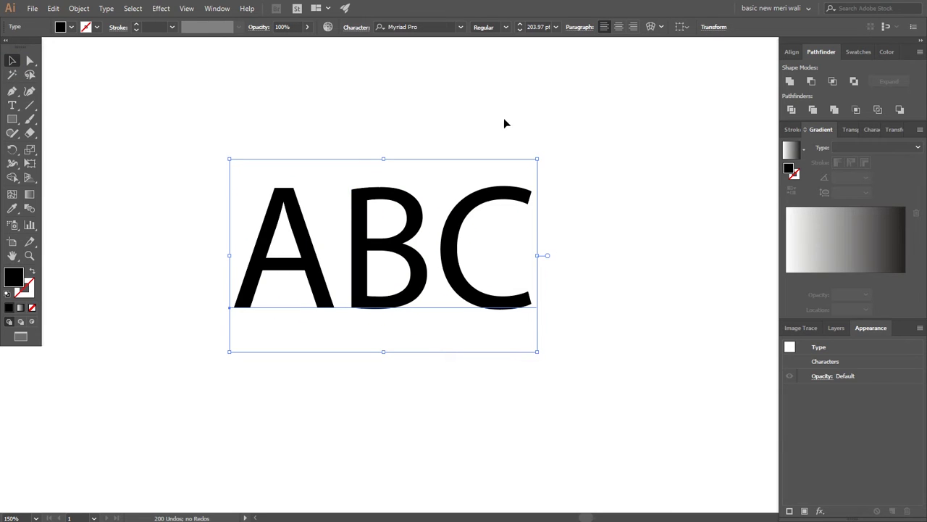
Set the font of the letter A in the ABC text to Circle Monogramm Left
{"action": "double_click", "coordinate": [329, 246]}
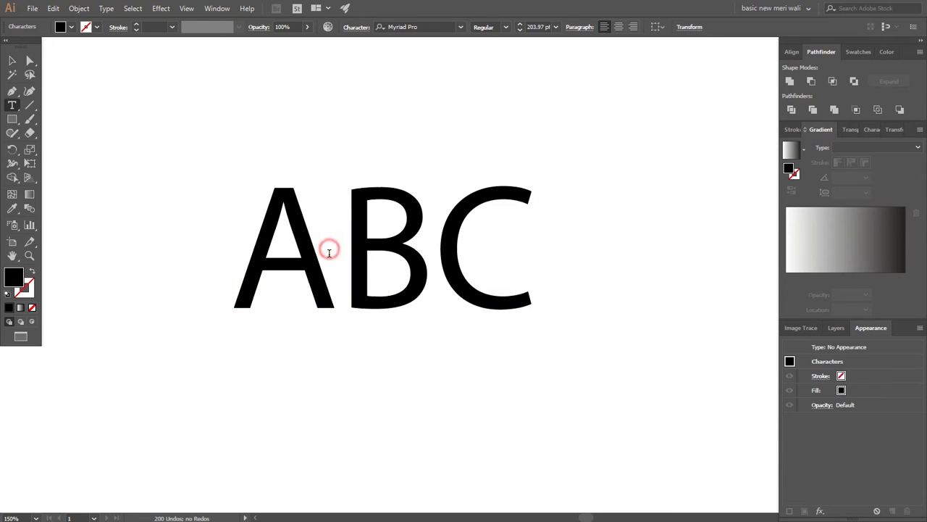
{"action": "left_click_drag", "start_coordinate": [312, 273], "coordinate": [261, 279]}
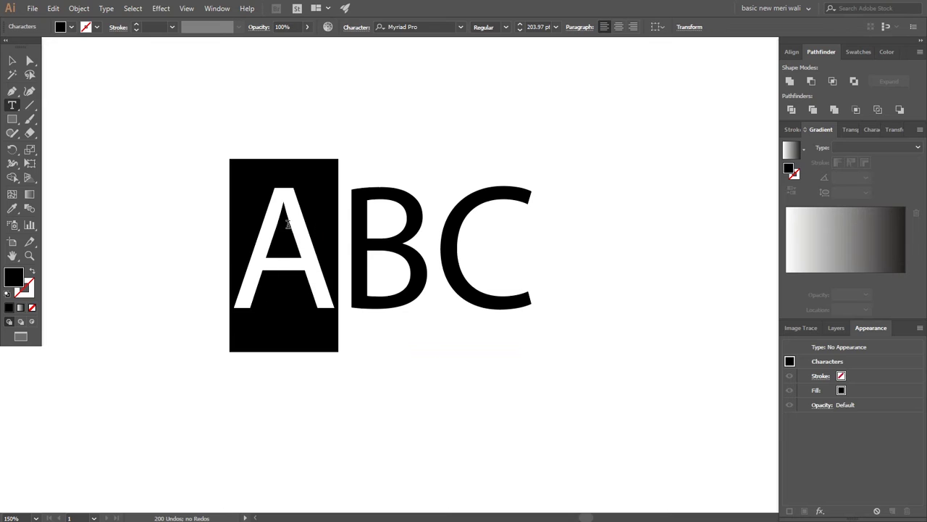
{"action": "left_click", "coordinate": [403, 27]}
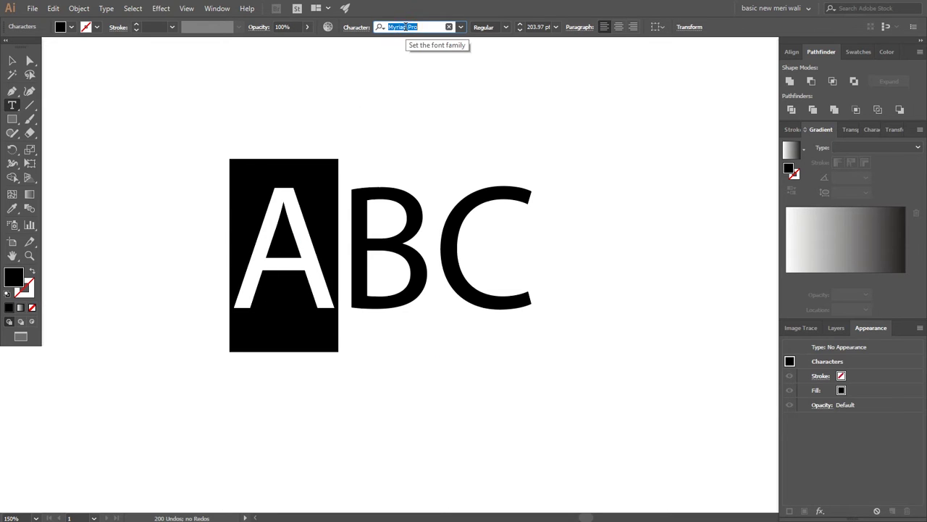
{"action": "type", "text": "CIRC"}
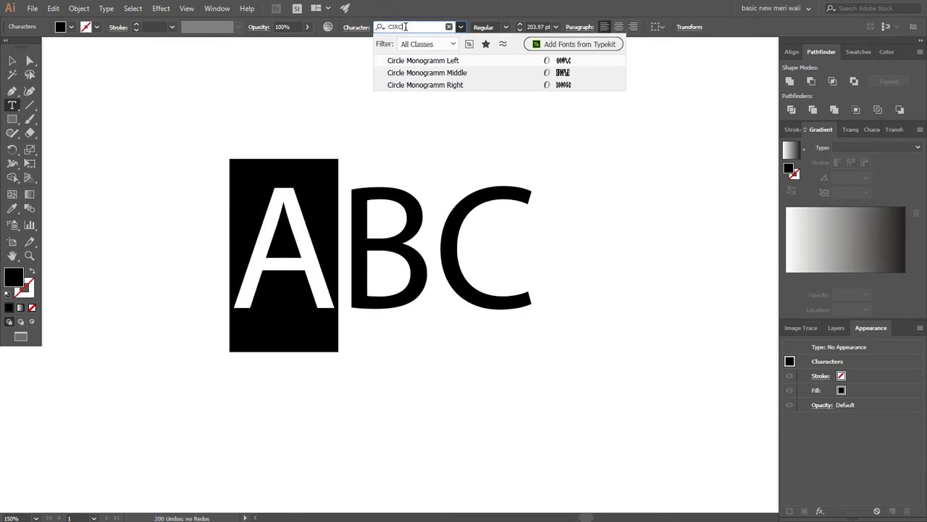
{"action": "left_click", "coordinate": [411, 61]}
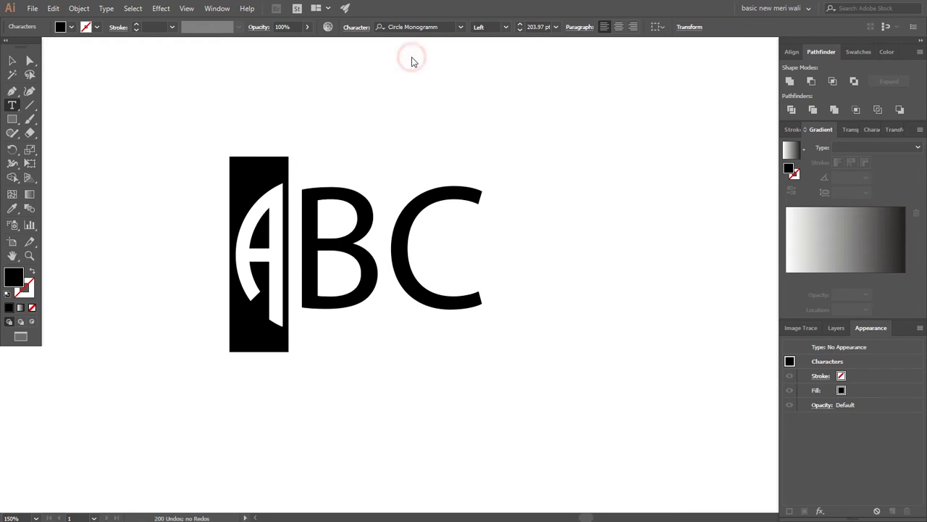
Set the font of the letter B in the ABC text to Circle Monogramm Middle
{"action": "left_click_drag", "start_coordinate": [308, 237], "coordinate": [359, 248]}
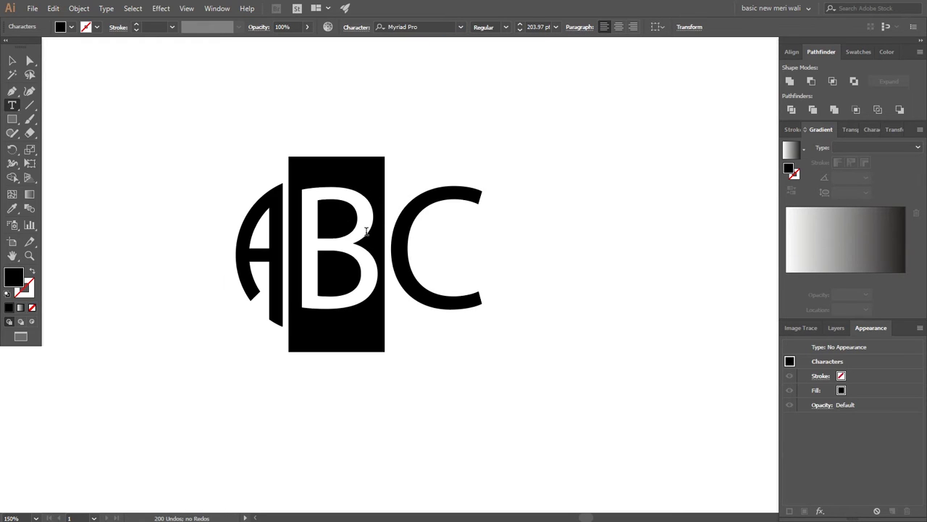
{"action": "left_click", "coordinate": [426, 27]}
{"action": "type", "text": "CIR"}
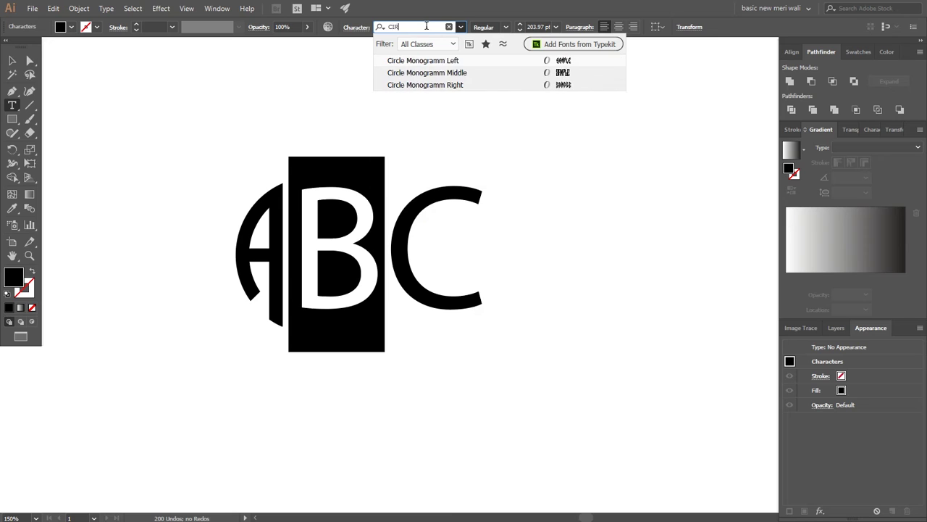
{"action": "type", "text": "CL"}
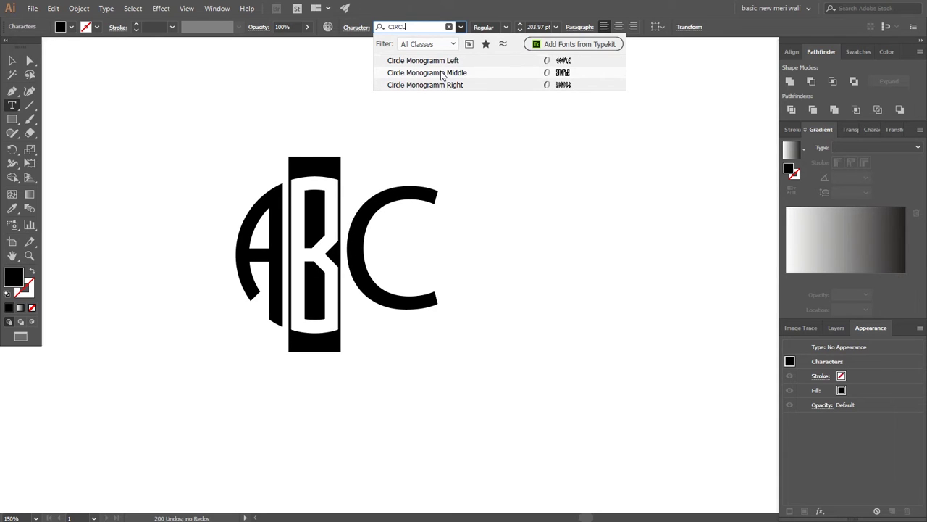
{"action": "left_click", "coordinate": [442, 73]}
Set the font of the letter C to Circle Monogramm Right and finish editing the text
{"action": "left_click_drag", "start_coordinate": [360, 248], "coordinate": [415, 242]}
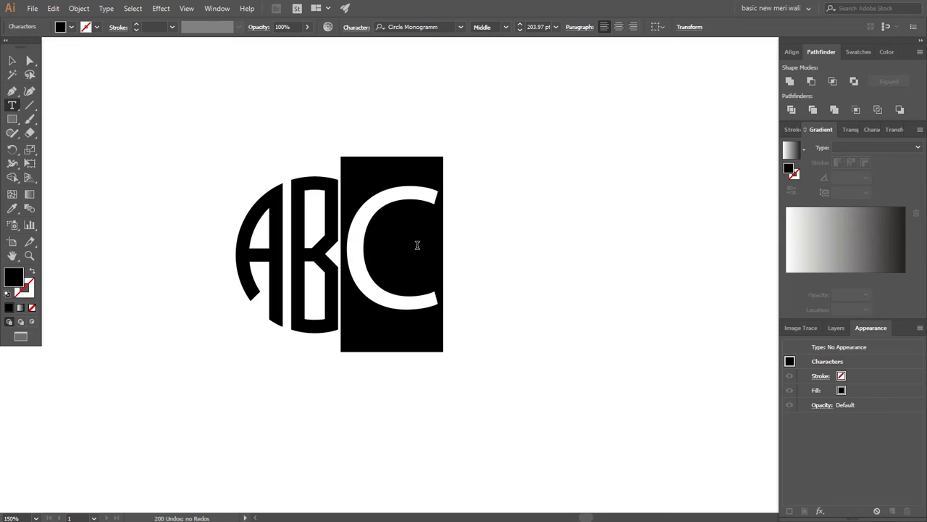
{"action": "left_click", "coordinate": [421, 26]}
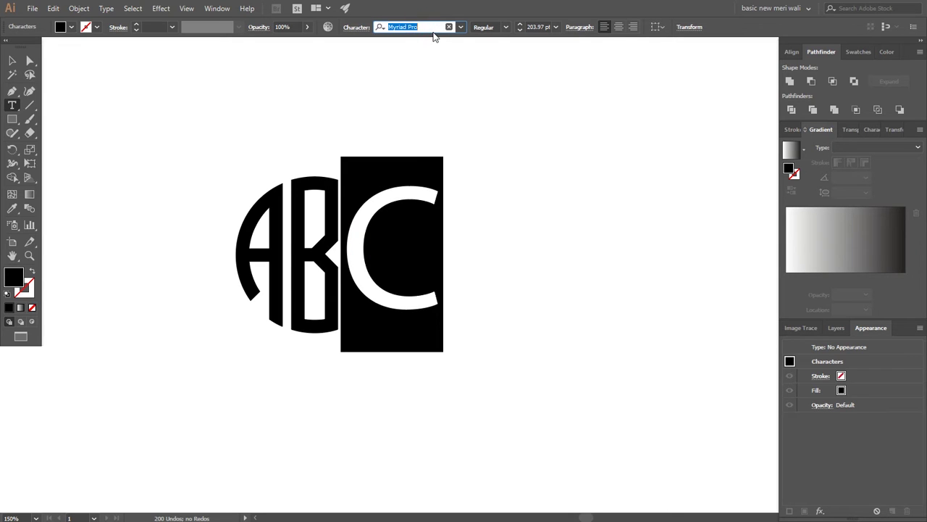
{"action": "type", "text": "CIRC"}
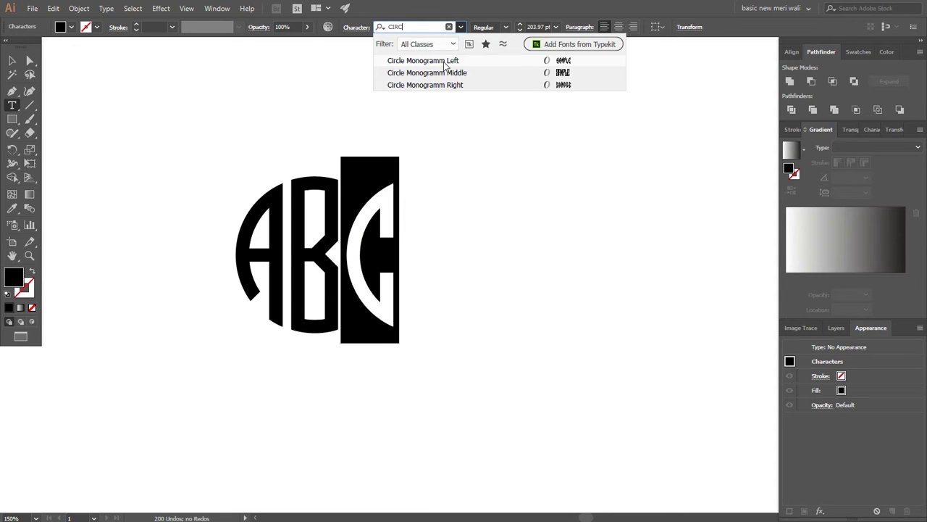
{"action": "left_click", "coordinate": [445, 86]}
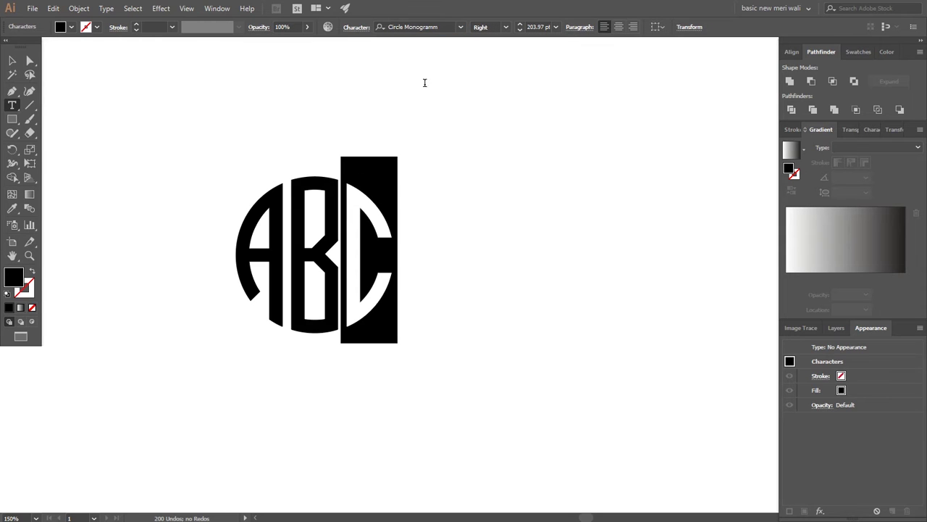
{"action": "left_click", "coordinate": [12, 60]}
{"action": "left_click", "coordinate": [343, 124]}
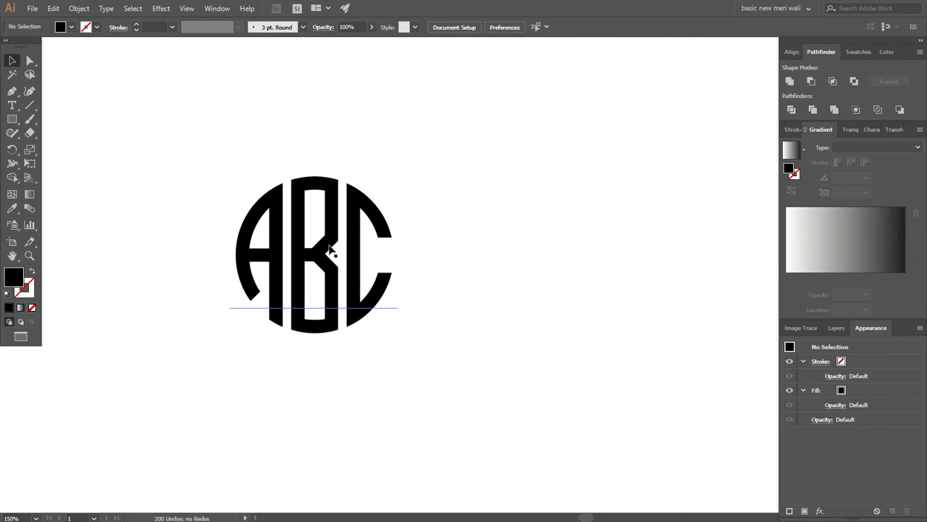
Move the ABC monogram up and to the left, duplicate it to its right, and change the copy's letters to AAA
{"action": "left_click_drag", "start_coordinate": [380, 290], "coordinate": [297, 215]}
{"action": "left_click_drag", "start_coordinate": [209, 190], "coordinate": [528, 200]}
{"action": "key", "text": "t"}
{"action": "left_click", "coordinate": [468, 203]}
{"action": "type", "text": "A"}
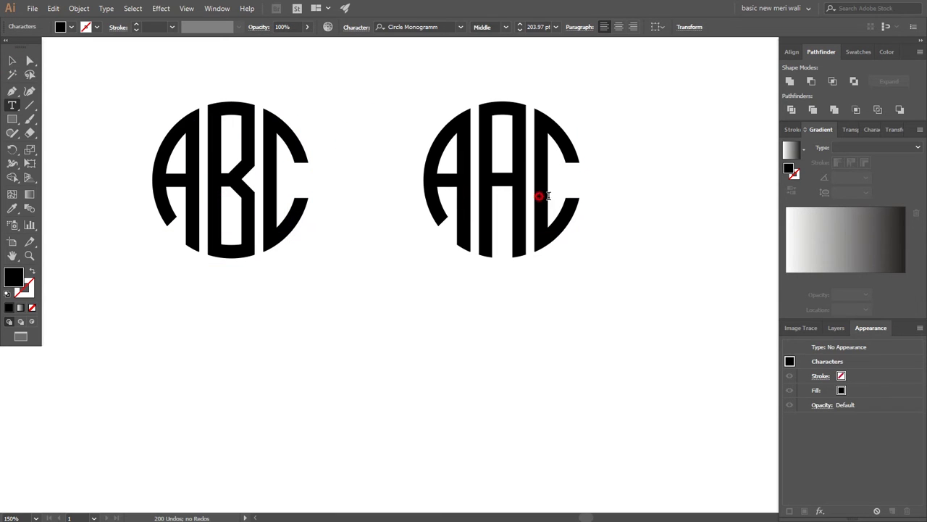
{"action": "key", "text": "shift+Right"}
{"action": "type", "text": "A"}
{"action": "key", "text": "Escape"}
Duplicate the AAA monogram directly below it and change the copy's letters to BBB
{"action": "left_click_drag", "start_coordinate": [498, 199], "coordinate": [430, 397]}
{"action": "key", "text": "t"}
{"action": "type", "text": "B"}
{"action": "key", "text": "shift+Right"}
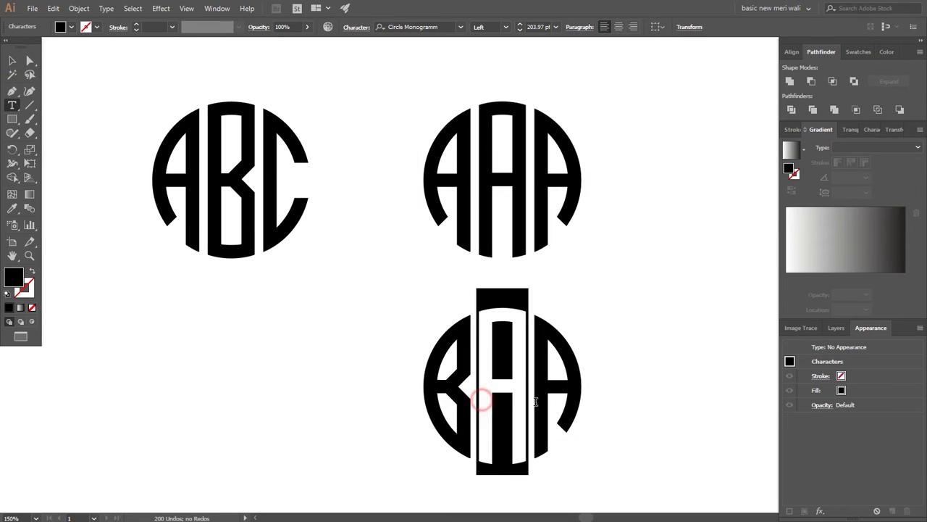
{"action": "type", "text": "B"}
{"action": "key", "text": "shift+Right"}
{"action": "type", "text": "B"}
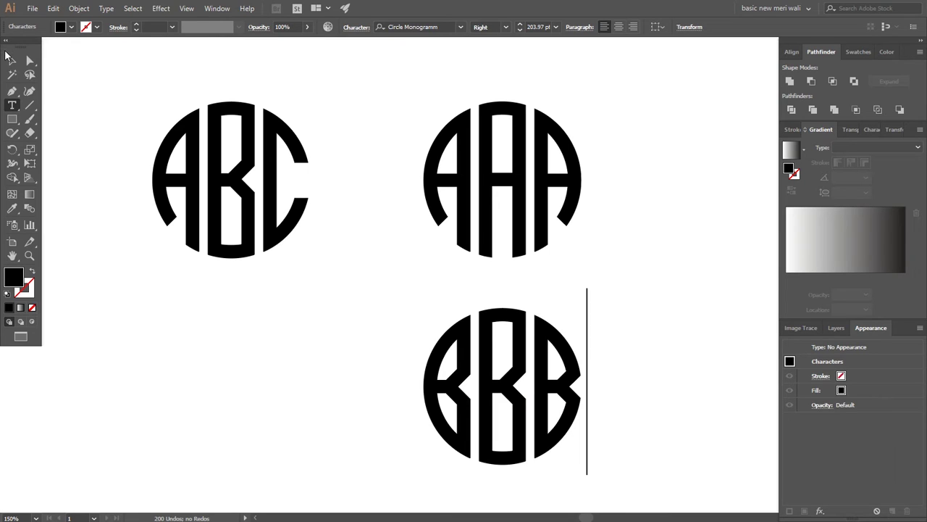
{"action": "key", "text": "Escape"}
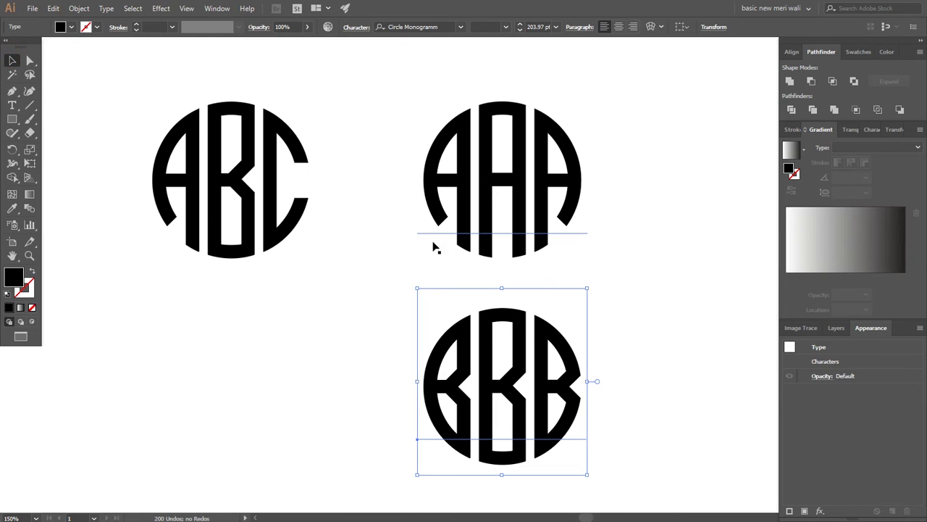
Delete the AAA and BBB monograms and move the ABC monogram to the middle of the artboard
{"action": "left_click_drag", "start_coordinate": [678, 166], "coordinate": [394, 374]}
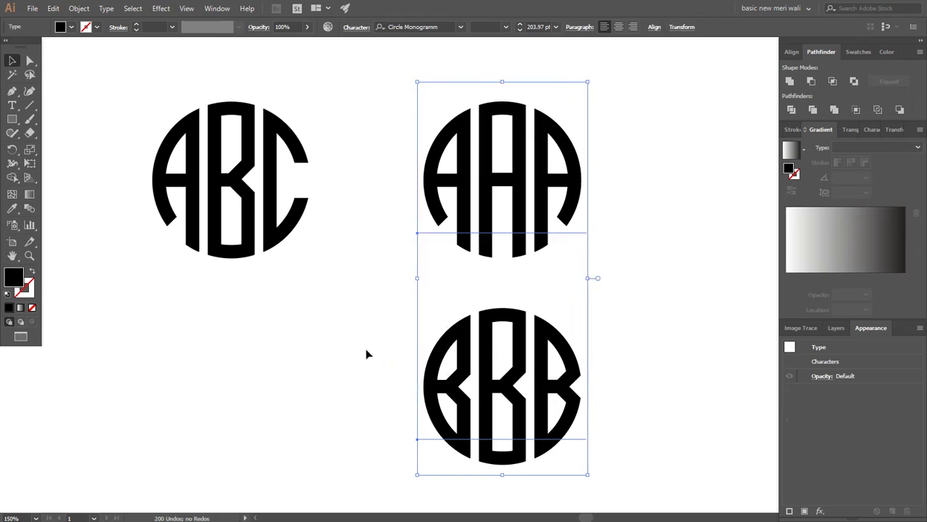
{"action": "key", "text": "Delete"}
{"action": "left_click", "coordinate": [168, 160]}
{"action": "left_click_drag", "start_coordinate": [175, 164], "coordinate": [497, 278]}
Change the ABC monogram's letters to WAD and enlarge the centred text to about 253 pt
{"action": "double_click", "coordinate": [370, 276]}
{"action": "type", "text": "WAD"}
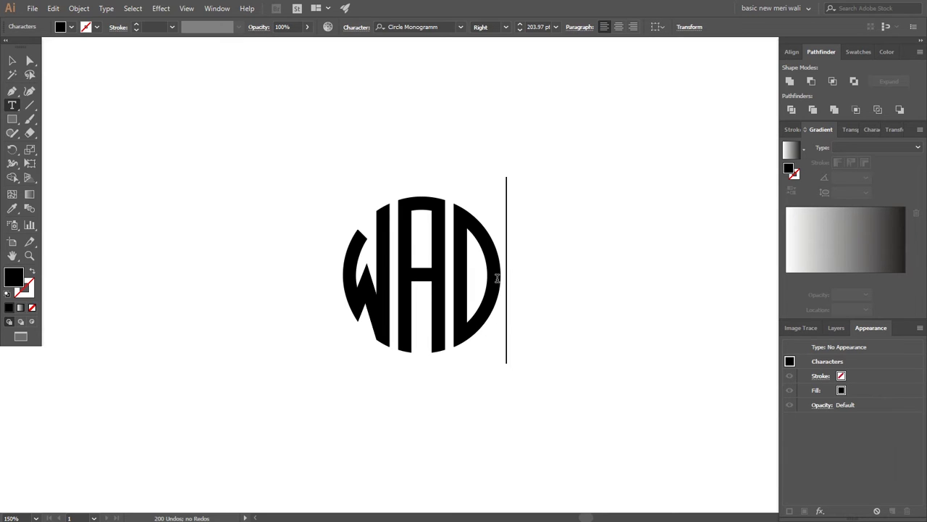
{"action": "left_click", "coordinate": [12, 60]}
{"action": "left_click_drag", "start_coordinate": [410, 283], "coordinate": [406, 271]}
{"action": "left_click_drag", "start_coordinate": [501, 350], "coordinate": [531, 378]}
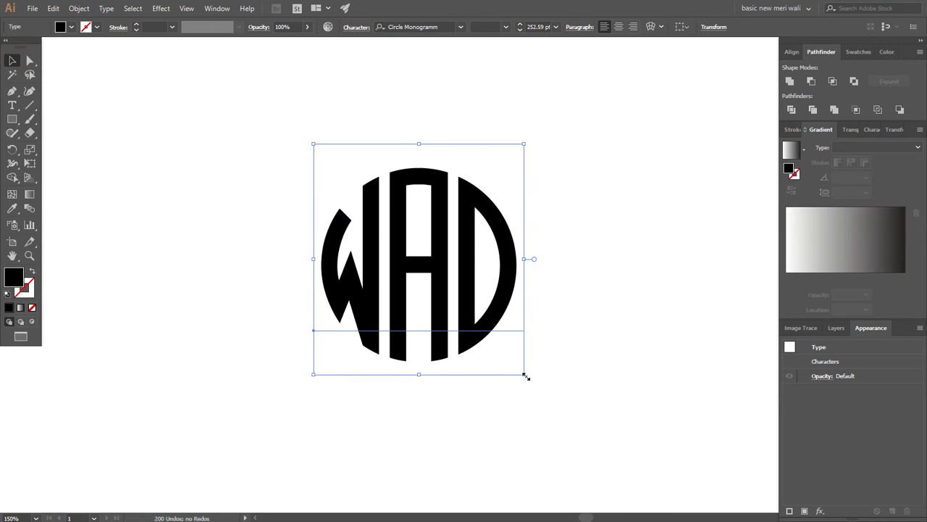
Expand the WAD text into shapes with the Object and Fill options enabled
{"action": "left_click", "coordinate": [106, 7]}
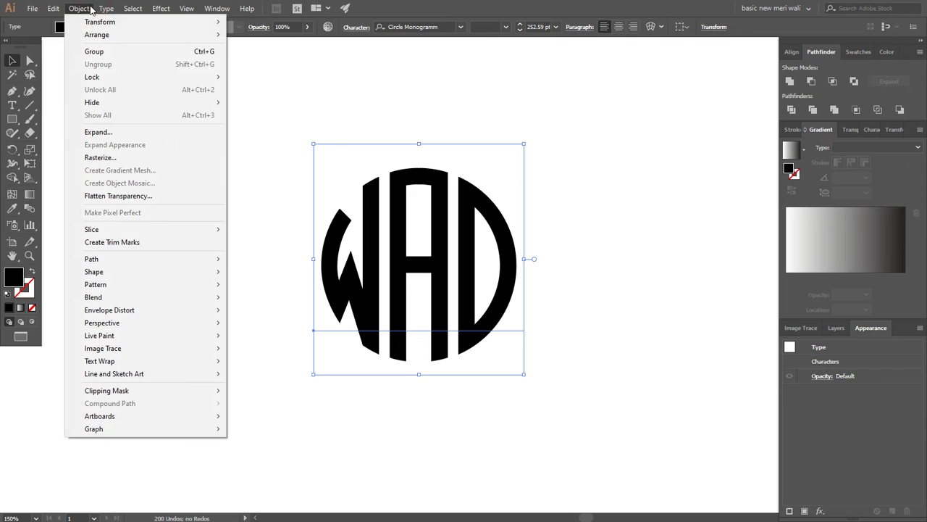
{"action": "left_click", "coordinate": [107, 131]}
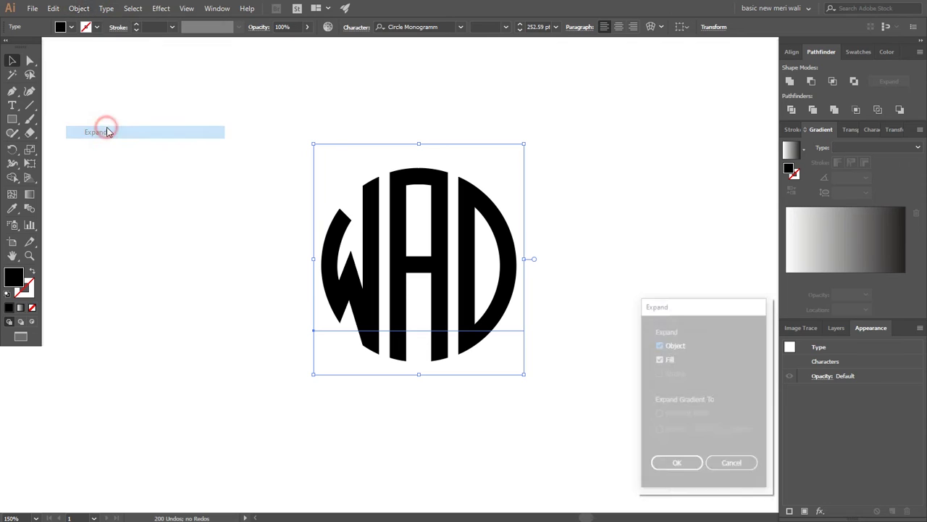
{"action": "left_click", "coordinate": [672, 469]}
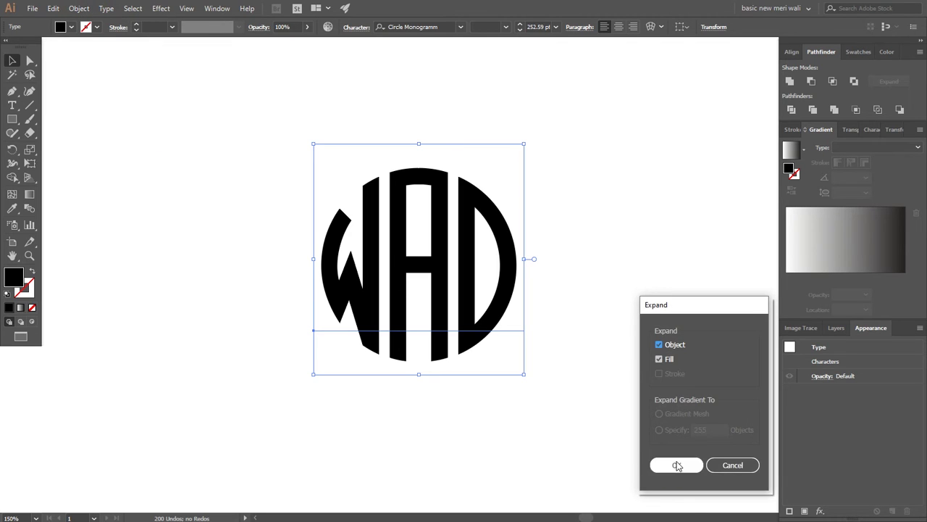
Extend the W's outer arm with the Pen tool by adding a closed, filled pointed tip with a curved outer edge
{"action": "scroll", "coordinate": [355, 217], "scroll_direction": "up", "scroll_amount": 4}
{"action": "left_click", "coordinate": [354, 212]}
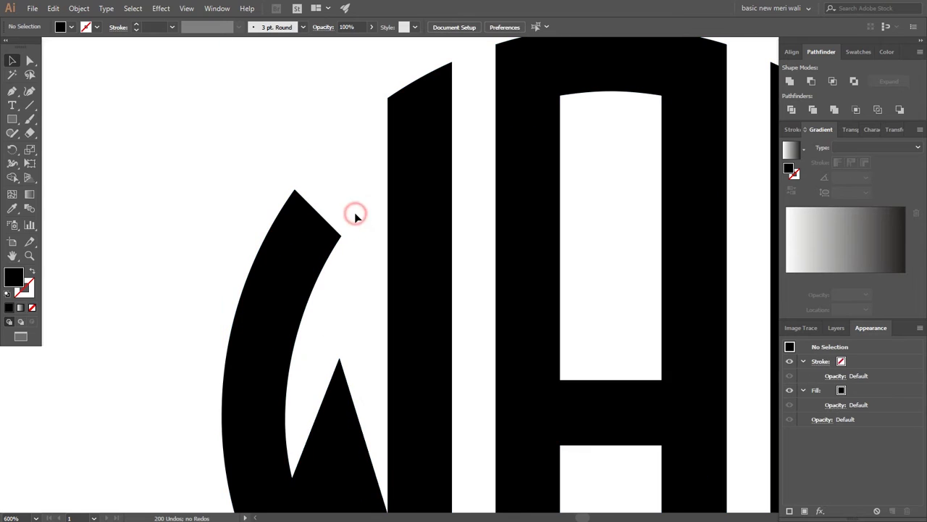
{"action": "left_click", "coordinate": [12, 92]}
{"action": "left_click", "coordinate": [295, 190]}
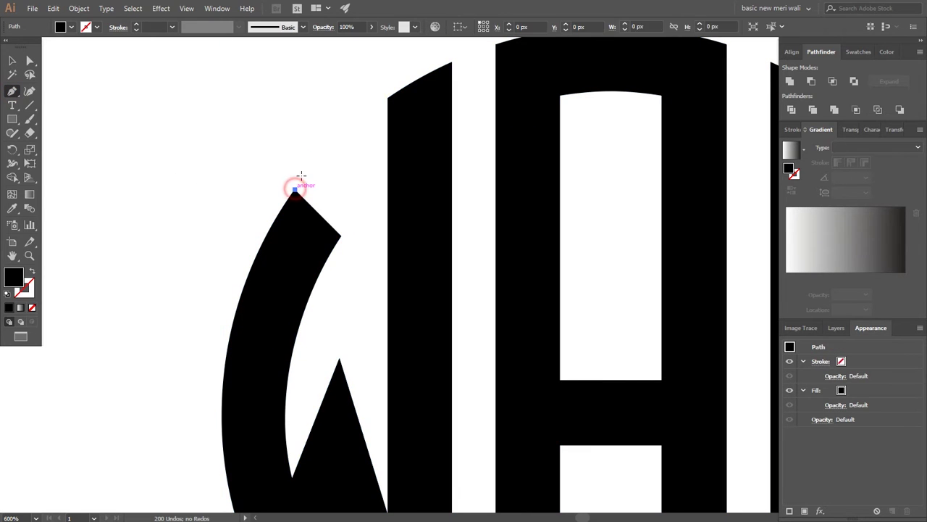
{"action": "left_click", "coordinate": [343, 136]}
{"action": "left_click_drag", "start_coordinate": [344, 136], "coordinate": [364, 120]}
{"action": "left_click", "coordinate": [343, 135]}
{"action": "left_click", "coordinate": [340, 238]}
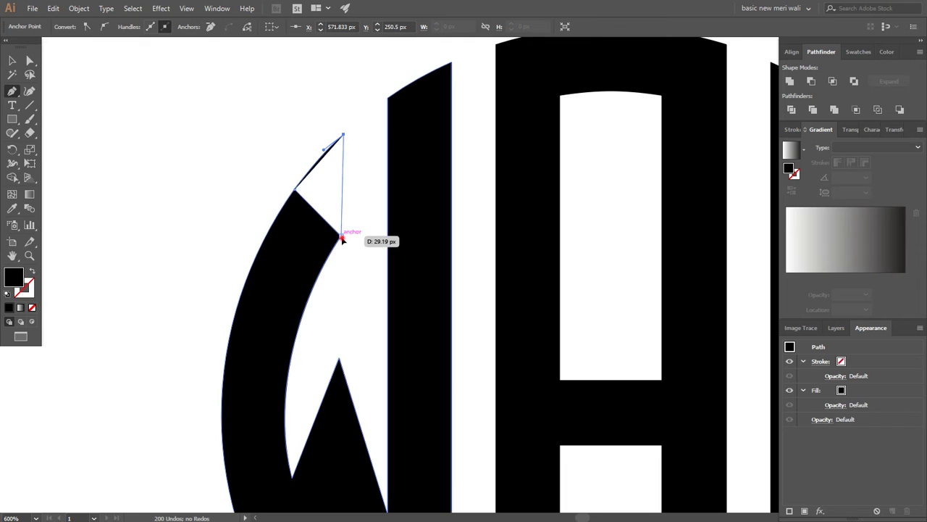
{"action": "left_click", "coordinate": [294, 190]}
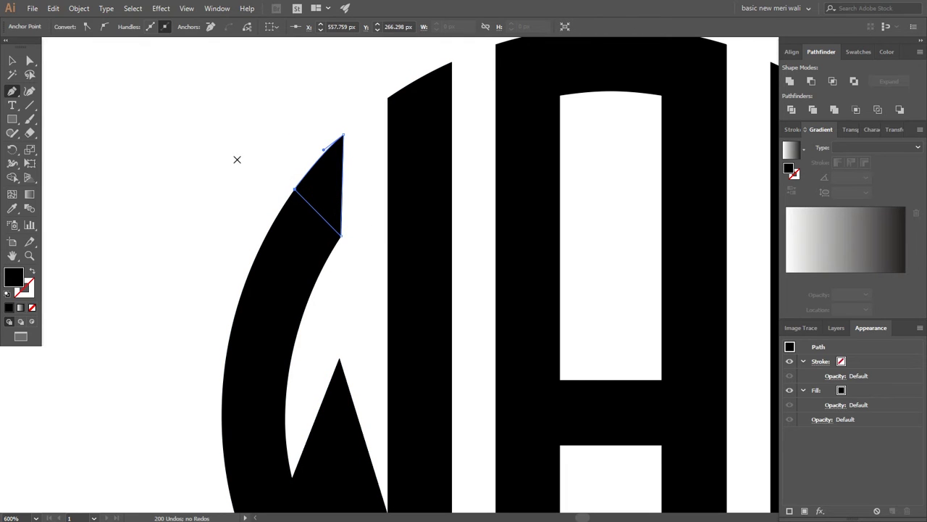
Unite the new pointed tip with the WAD letter shapes
{"action": "left_click", "coordinate": [12, 61]}
{"action": "scroll", "coordinate": [247, 177], "scroll_direction": "down", "scroll_amount": 3}
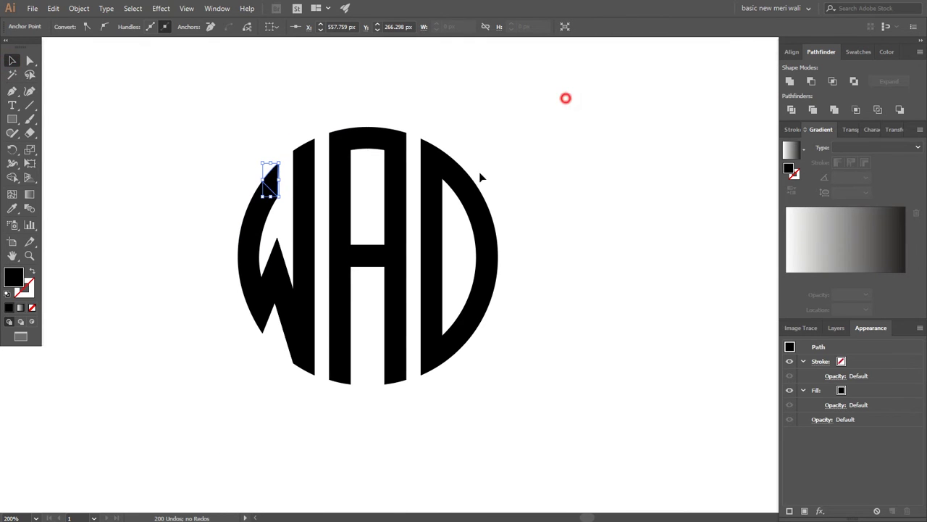
{"action": "key", "text": "ctrl+a"}
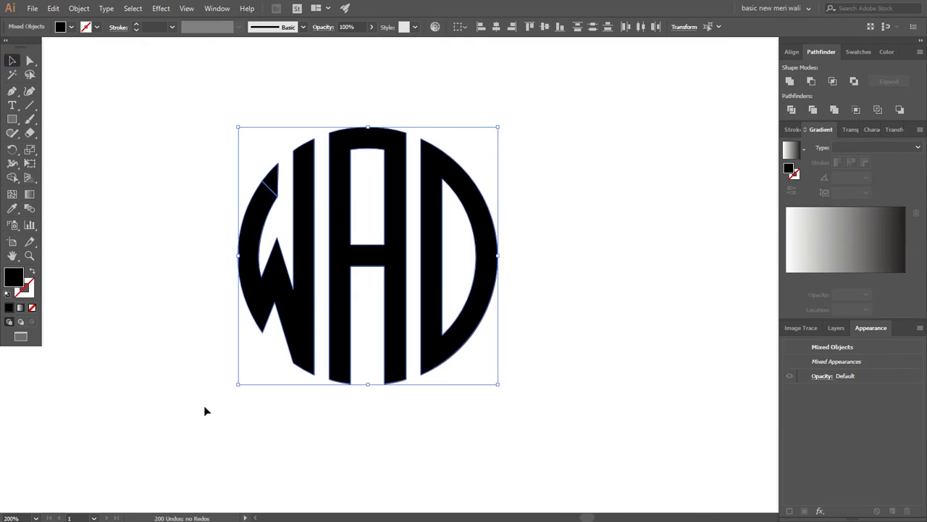
{"action": "left_click", "coordinate": [791, 80]}
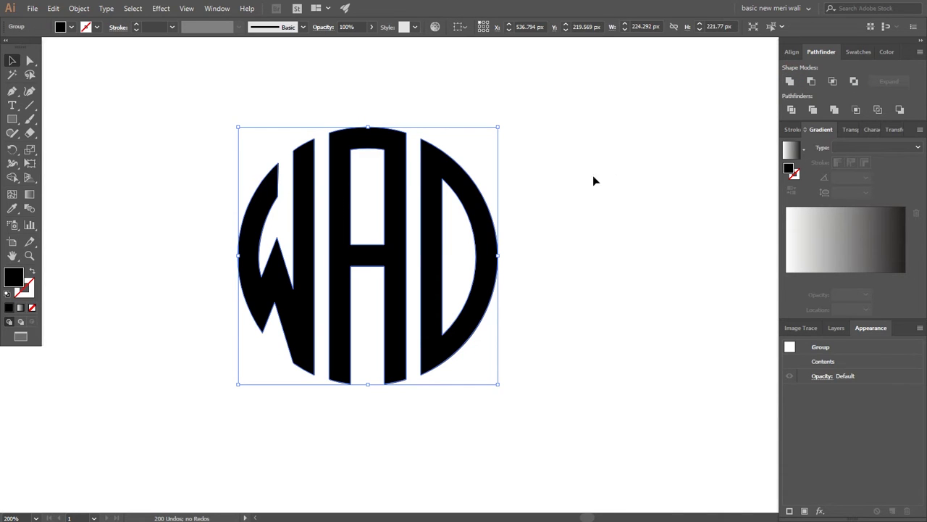
Scale the WAD monogram down to about 164 × 162 px and place it in the artboard's upper-left area
{"action": "left_click", "coordinate": [549, 197]}
{"action": "left_click_drag", "start_coordinate": [463, 247], "coordinate": [314, 208]}
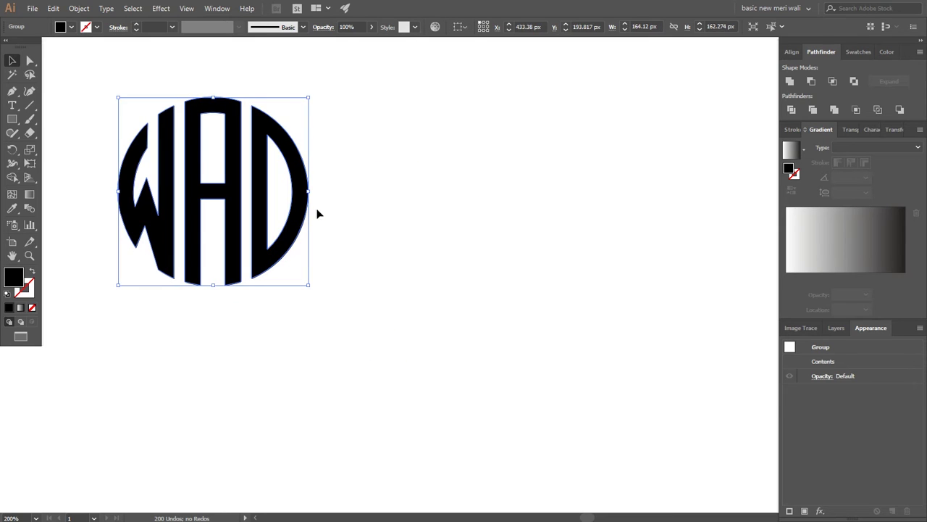
{"action": "left_click", "coordinate": [325, 209]}
Draw a 193 px circle beside the monogram and swap its fill for a black 1 pt stroke
{"action": "left_click_drag", "start_coordinate": [12, 118], "coordinate": [49, 147]}
{"action": "left_click_drag", "start_coordinate": [520, 244], "coordinate": [498, 131]}
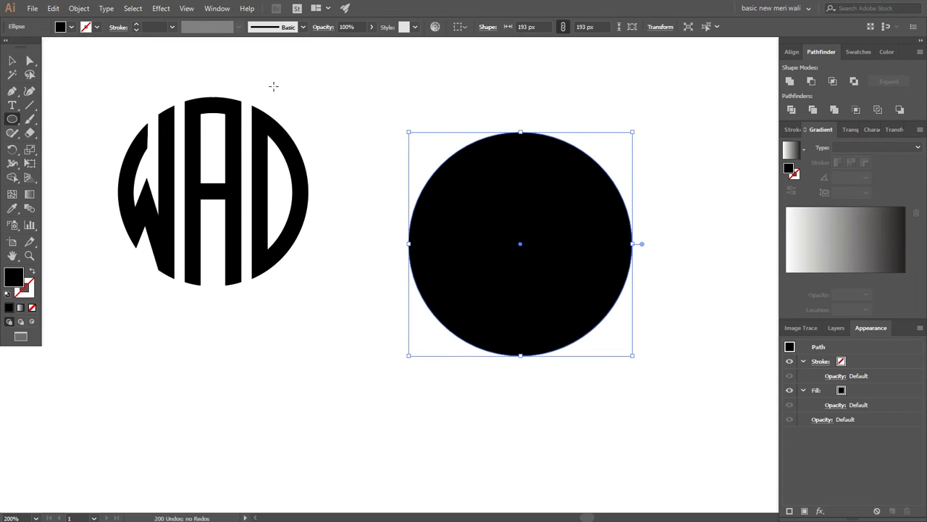
{"action": "left_click", "coordinate": [12, 60]}
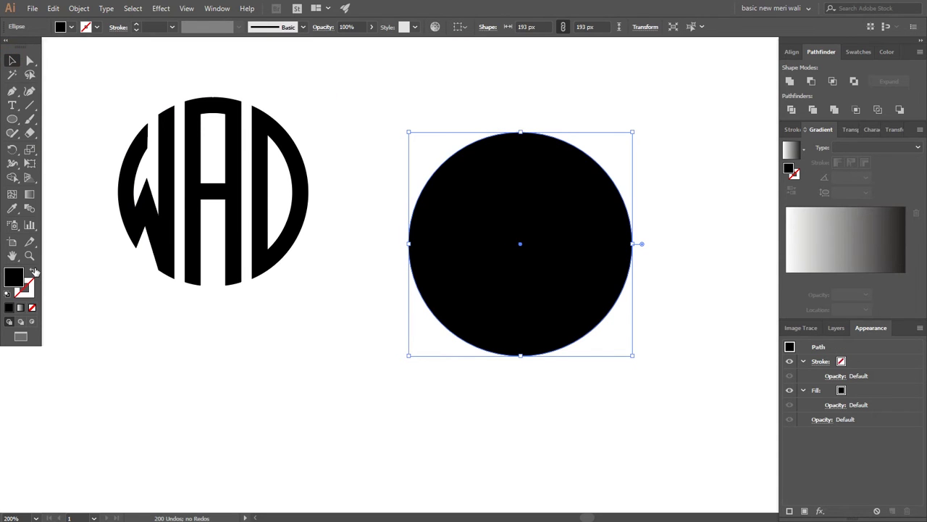
{"action": "left_click", "coordinate": [34, 271]}
Duplicate the circle sideways by half its width, then centre another copy on the lower intersection of the two circles
{"action": "left_click_drag", "start_coordinate": [411, 271], "coordinate": [491, 297]}
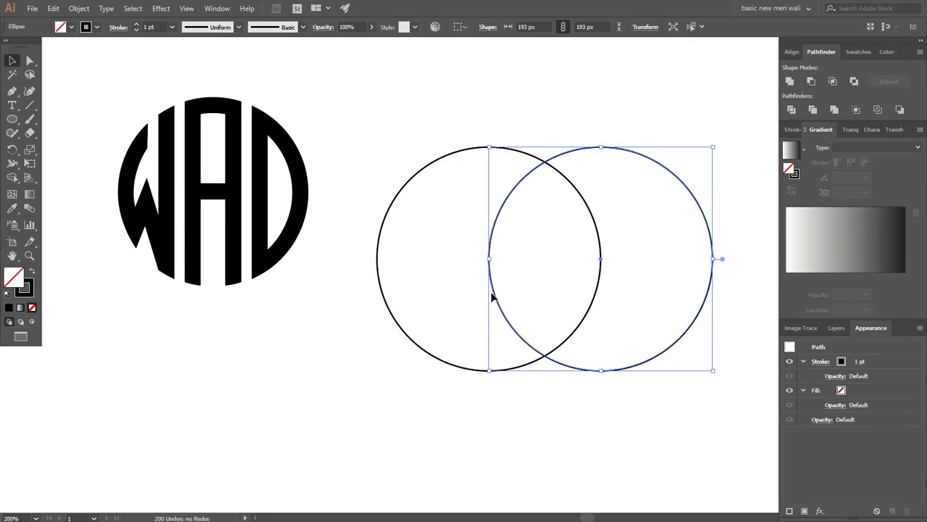
{"action": "left_click_drag", "start_coordinate": [698, 204], "coordinate": [635, 280]}
{"action": "scroll", "coordinate": [551, 347], "scroll_direction": "up", "scroll_amount": 7}
{"action": "left_click_drag", "start_coordinate": [504, 282], "coordinate": [510, 384]}
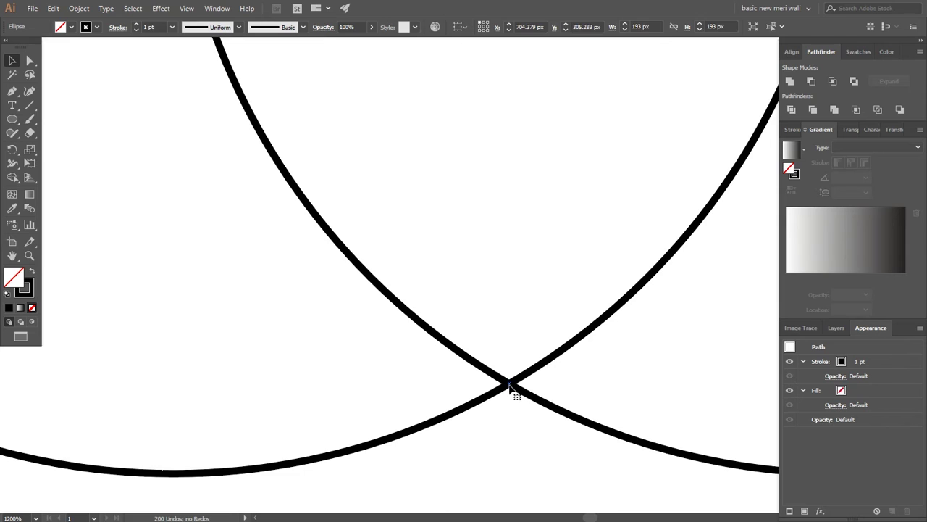
Remove all regions of the three circles except the central shield-shaped overlap with the Shape Builder tool
{"action": "scroll", "coordinate": [510, 384], "scroll_direction": "down", "scroll_amount": 5}
{"action": "left_click_drag", "start_coordinate": [662, 90], "coordinate": [318, 458]}
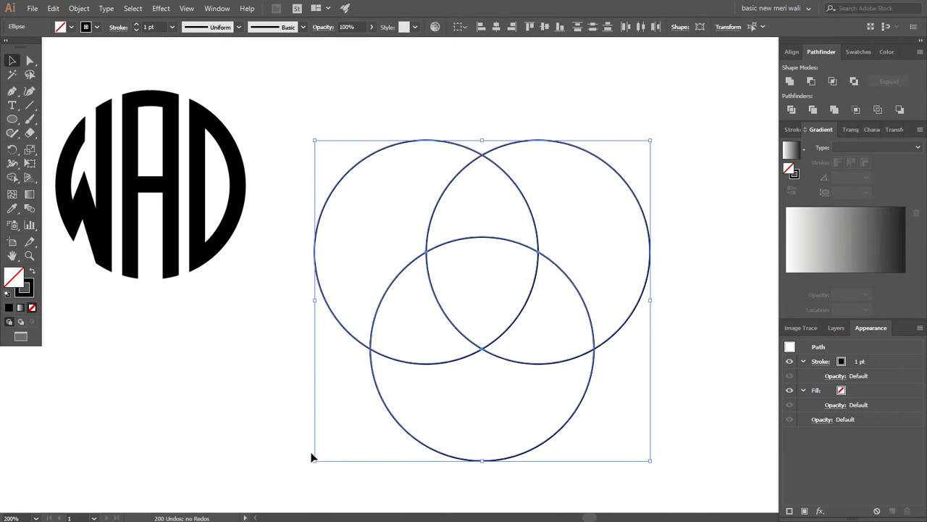
{"action": "left_click", "coordinate": [12, 178]}
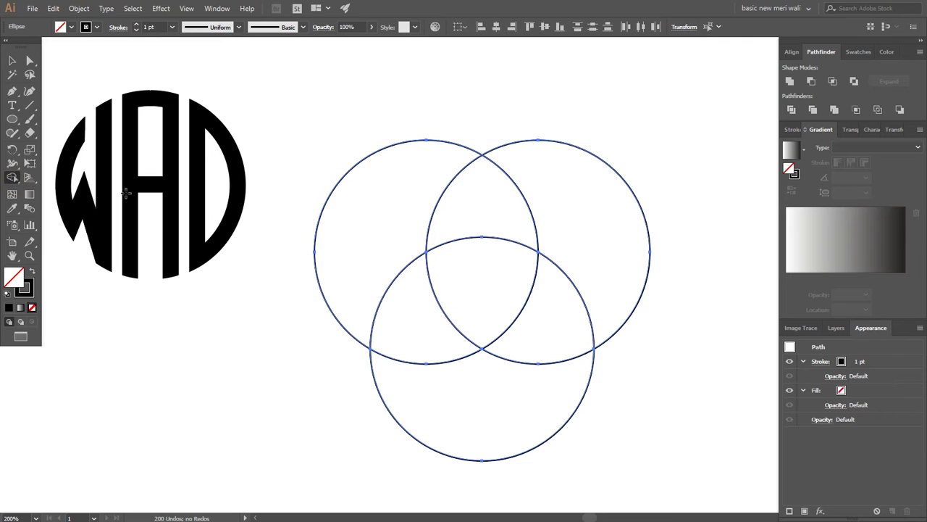
{"action": "mouse_move", "coordinate": [321, 181]}
{"action": "left_mouse_down"}
{"action": "mouse_move", "coordinate": [342, 197]}
{"action": "mouse_move", "coordinate": [498, 188]}
{"action": "mouse_move", "coordinate": [557, 202]}
{"action": "mouse_move", "coordinate": [585, 236]}
{"action": "mouse_move", "coordinate": [531, 394]}
{"action": "mouse_move", "coordinate": [486, 402]}
{"action": "mouse_move", "coordinate": [389, 325]}
{"action": "mouse_move", "coordinate": [374, 282]}
{"action": "left_mouse_up"}
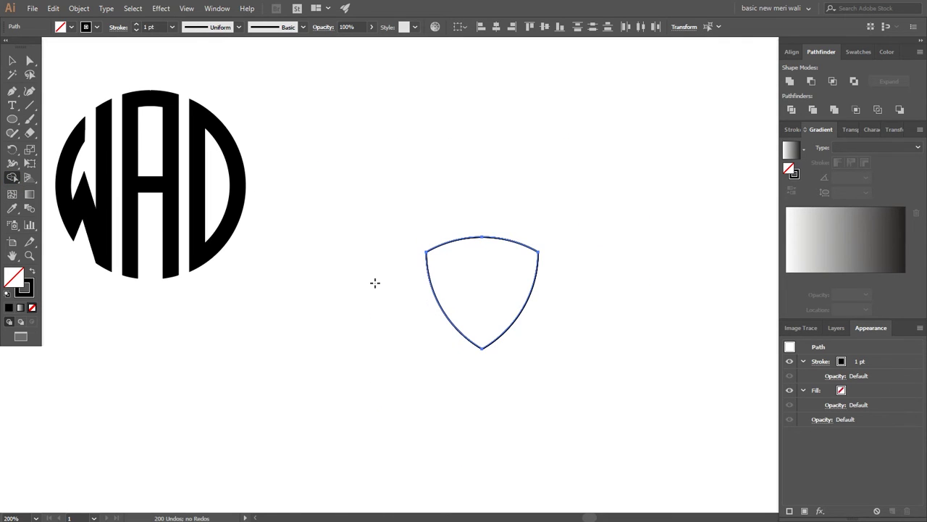
Move the shield outline over the WAD monogram and enlarge it to about 203 px wide around the letters
{"action": "left_click", "coordinate": [13, 60]}
{"action": "left_click", "coordinate": [474, 167]}
{"action": "left_click", "coordinate": [498, 240]}
{"action": "left_click", "coordinate": [502, 244]}
{"action": "left_click_drag", "start_coordinate": [502, 243], "coordinate": [666, 346]}
{"action": "key", "text": "ctrl+z"}
{"action": "left_click_drag", "start_coordinate": [612, 323], "coordinate": [386, 280]}
{"action": "left_click_drag", "start_coordinate": [399, 198], "coordinate": [462, 132]}
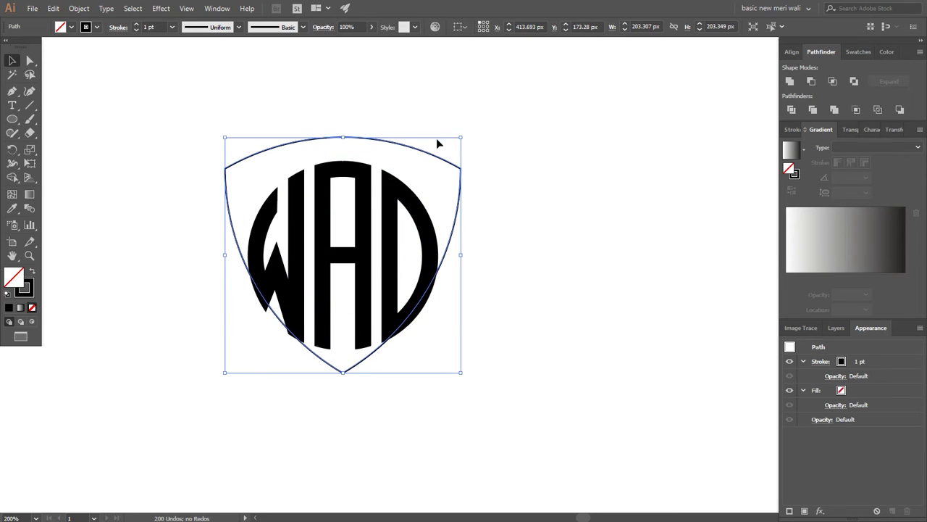
{"action": "left_click_drag", "start_coordinate": [380, 142], "coordinate": [434, 180]}
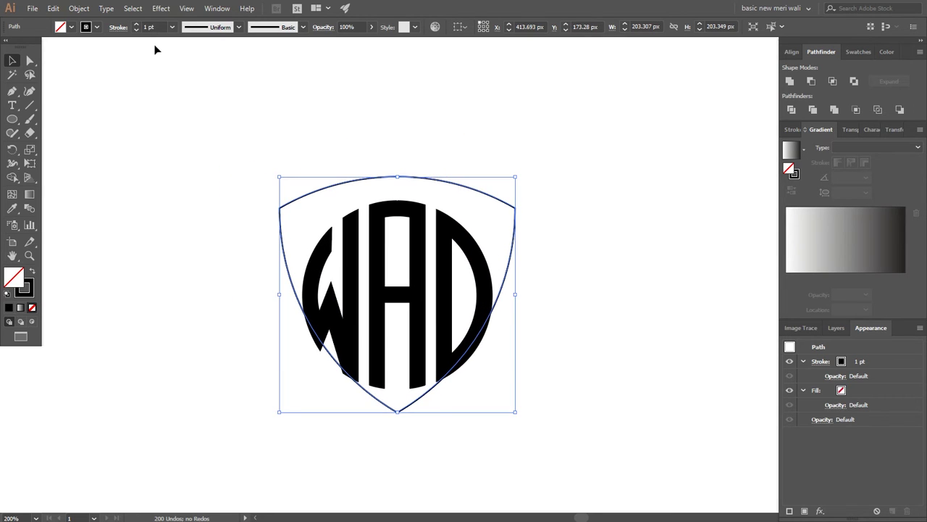
Set the shield outline's stroke weight to 13 pt
{"action": "left_click", "coordinate": [138, 26]}
{"action": "left_click", "coordinate": [139, 25]}
{"action": "left_click", "coordinate": [138, 25]}
{"action": "left_click", "coordinate": [139, 25]}
{"action": "left_click", "coordinate": [138, 25]}
{"action": "left_click", "coordinate": [138, 26]}
{"action": "left_click", "coordinate": [139, 25]}
{"action": "left_click", "coordinate": [138, 25]}
{"action": "left_click", "coordinate": [139, 27]}
{"action": "left_click", "coordinate": [140, 27]}
{"action": "left_click", "coordinate": [140, 28]}
{"action": "left_click", "coordinate": [140, 28]}
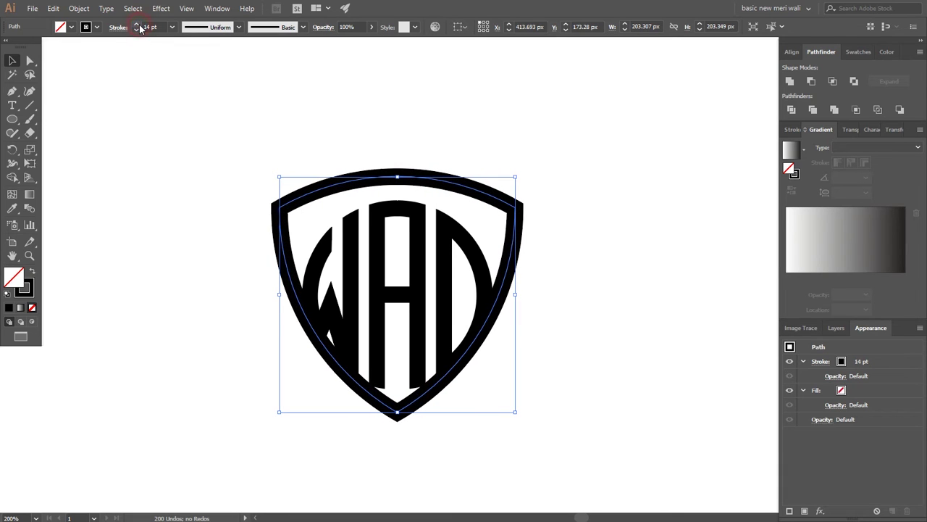
{"action": "left_click", "coordinate": [139, 27]}
{"action": "left_click", "coordinate": [137, 29]}
{"action": "left_click", "coordinate": [137, 29]}
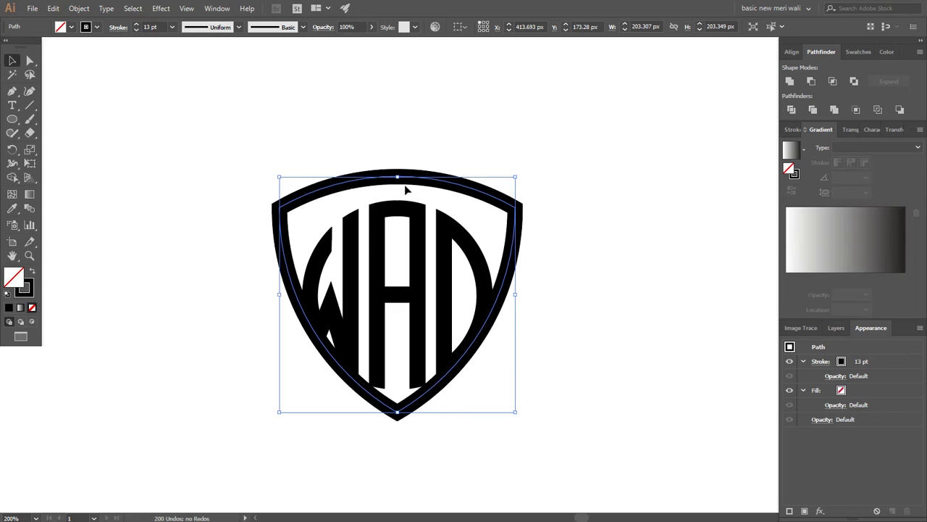
Lower the shield so its upper edge meets the A, and scale it to about 204 px wide
{"action": "left_click_drag", "start_coordinate": [417, 180], "coordinate": [418, 189]}
{"action": "mouse_move", "coordinate": [515, 187]}
{"action": "left_mouse_down"}
{"action": "mouse_move", "coordinate": [523, 181]}
{"action": "mouse_move", "coordinate": [514, 186]}
{"action": "left_mouse_up"}
{"action": "left_click_drag", "start_coordinate": [405, 189], "coordinate": [408, 201]}
Convert the shield's stroke into a filled shape with Outline Stroke
{"action": "left_click", "coordinate": [79, 8]}
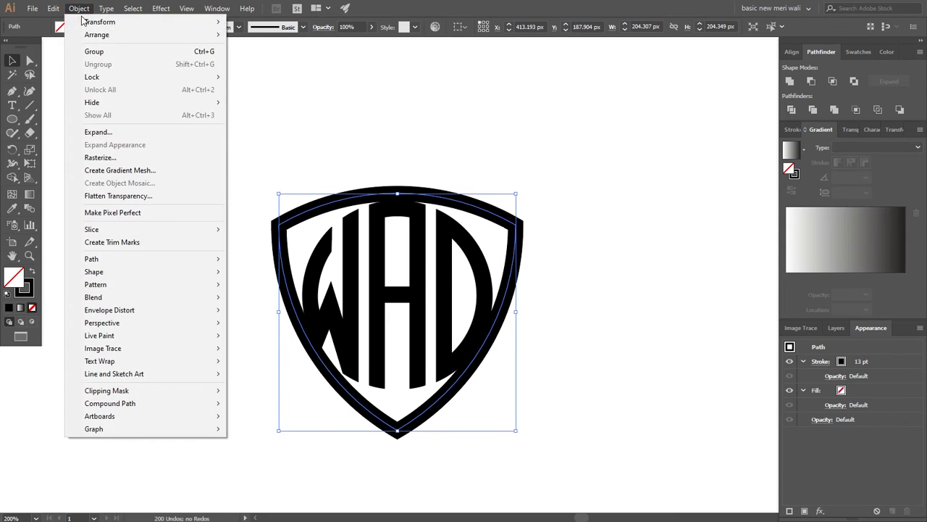
{"action": "mouse_move", "coordinate": [172, 258]}
{"action": "left_click", "coordinate": [247, 289]}
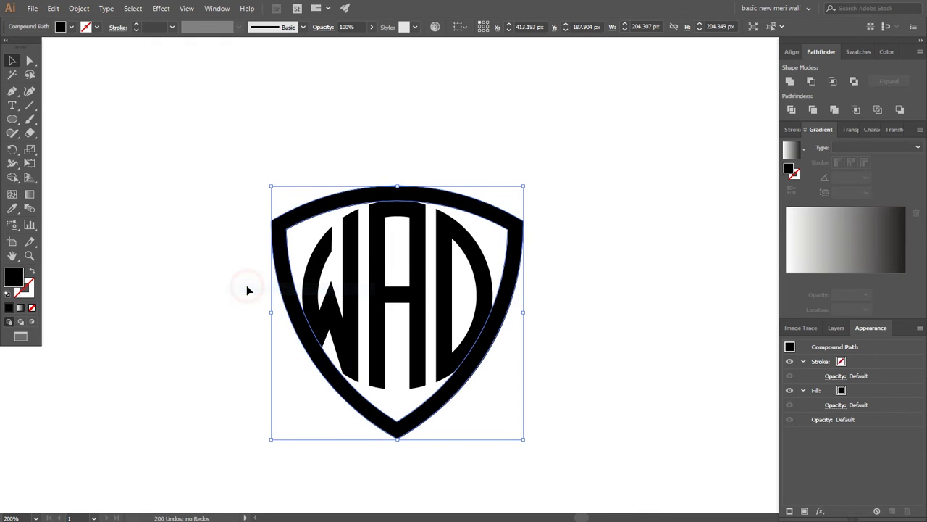
Draw a filled circle of about 187 px centred on the WAD monogram, reaching the shield's top edge
{"action": "left_click", "coordinate": [397, 252]}
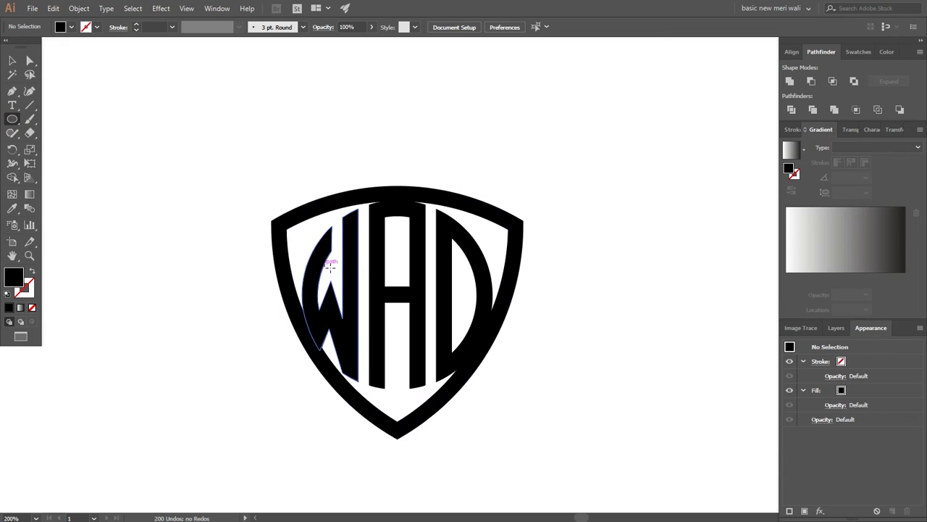
{"action": "left_click_drag", "start_coordinate": [397, 293], "coordinate": [387, 183]}
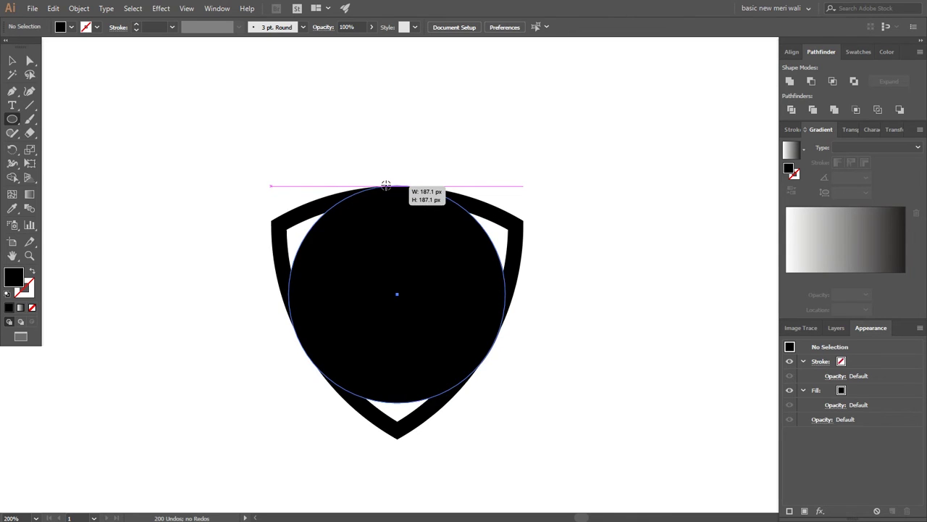
{"action": "key", "text": "v"}
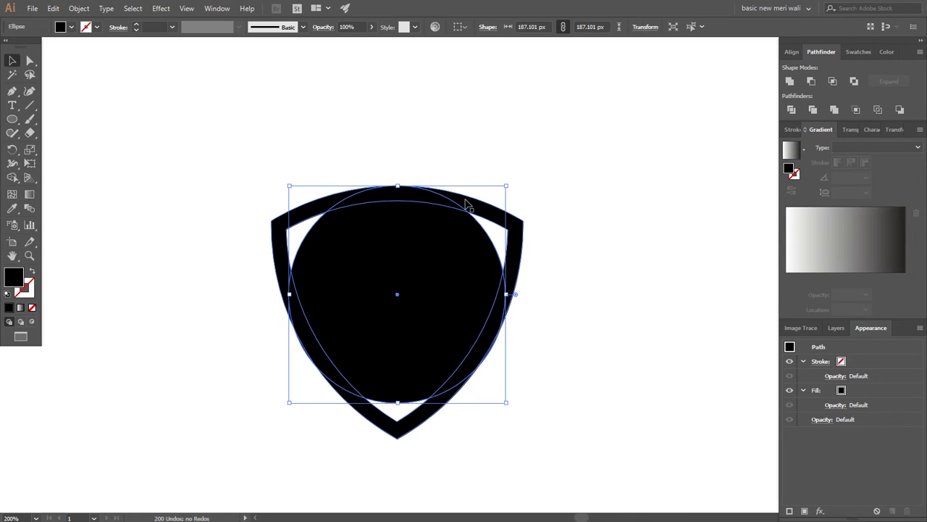
Cut the circle area and the upper-left section out of the shield with the Shape Builder tool, leaving the upper-right and lower pieces
{"action": "left_click", "coordinate": [468, 205], "text": "shift"}
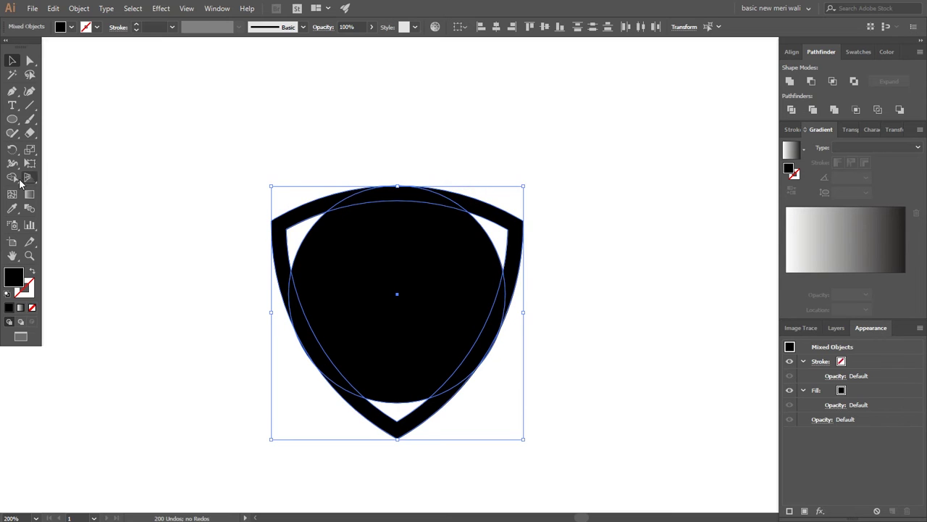
{"action": "left_click", "coordinate": [15, 178]}
{"action": "mouse_move", "coordinate": [389, 186]}
{"action": "left_mouse_down"}
{"action": "mouse_move", "coordinate": [382, 159]}
{"action": "mouse_move", "coordinate": [396, 225]}
{"action": "left_mouse_up"}
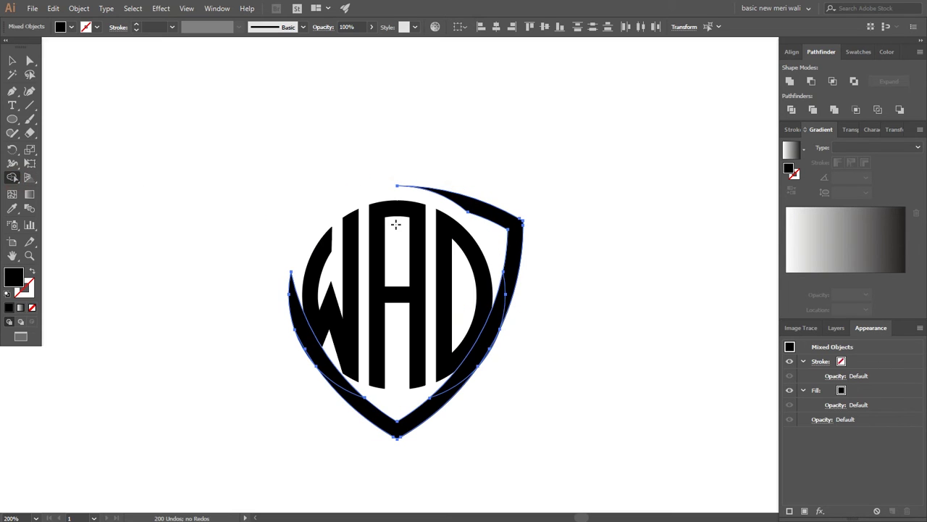
{"action": "left_click_drag", "start_coordinate": [470, 306], "coordinate": [485, 335]}
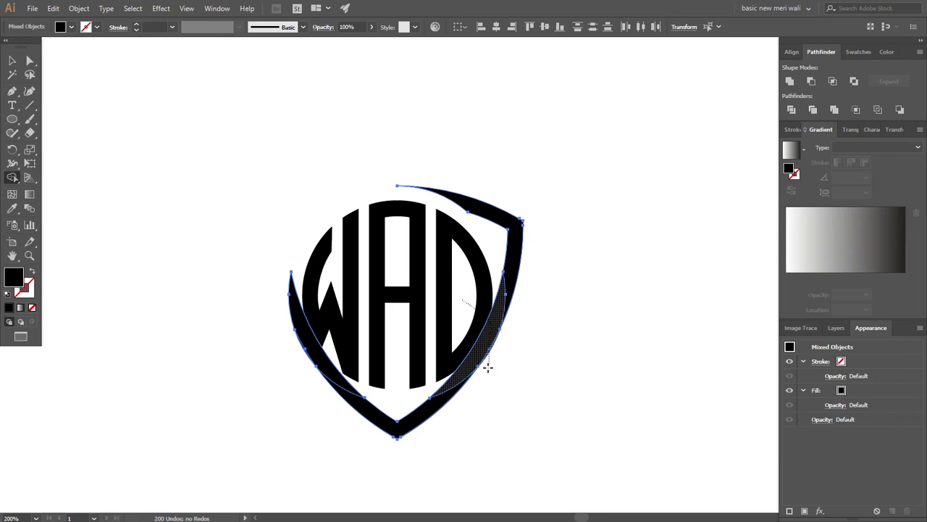
{"action": "left_click_drag", "start_coordinate": [490, 383], "coordinate": [478, 378]}
{"action": "left_click_drag", "start_coordinate": [358, 330], "coordinate": [229, 354]}
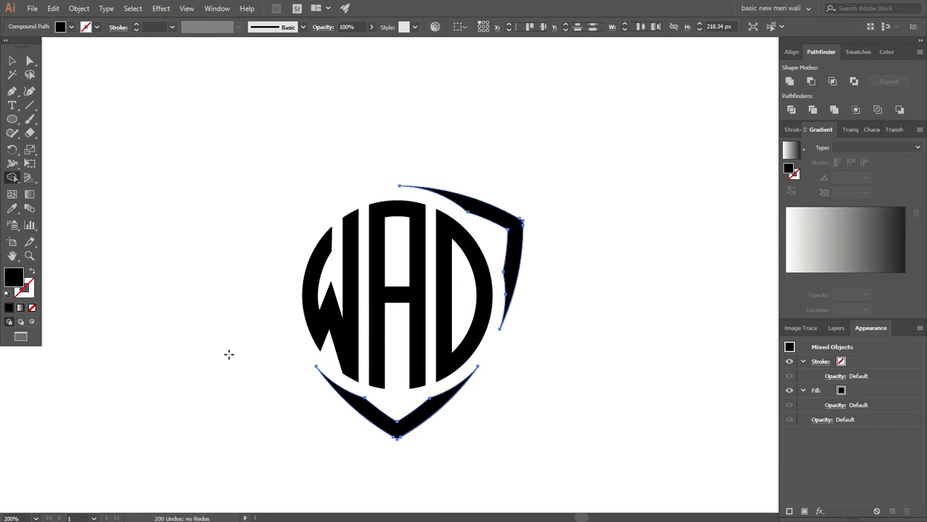
Release the remaining shield's compound path into separate pieces
{"action": "key", "text": "v"}
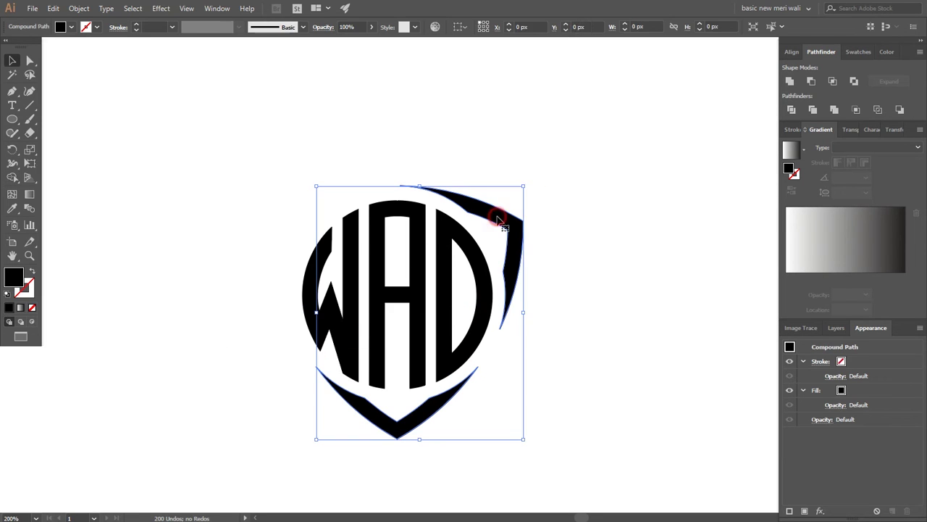
{"action": "right_click", "coordinate": [480, 190]}
{"action": "left_click", "coordinate": [519, 276]}
Reflect a copy of the upper-right shield piece across the vertical axis and place it as the matching upper-left piece
{"action": "left_click", "coordinate": [517, 223]}
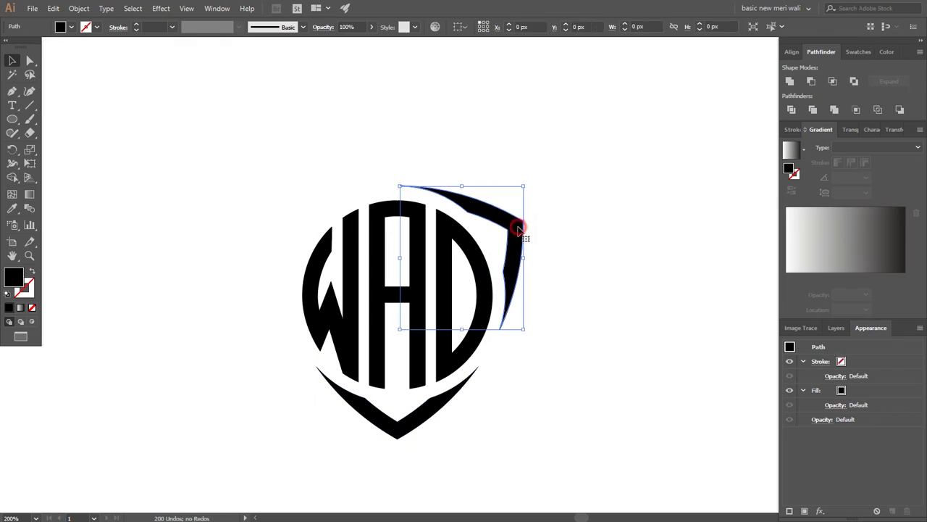
{"action": "right_click", "coordinate": [520, 192]}
{"action": "mouse_move", "coordinate": [555, 360]}
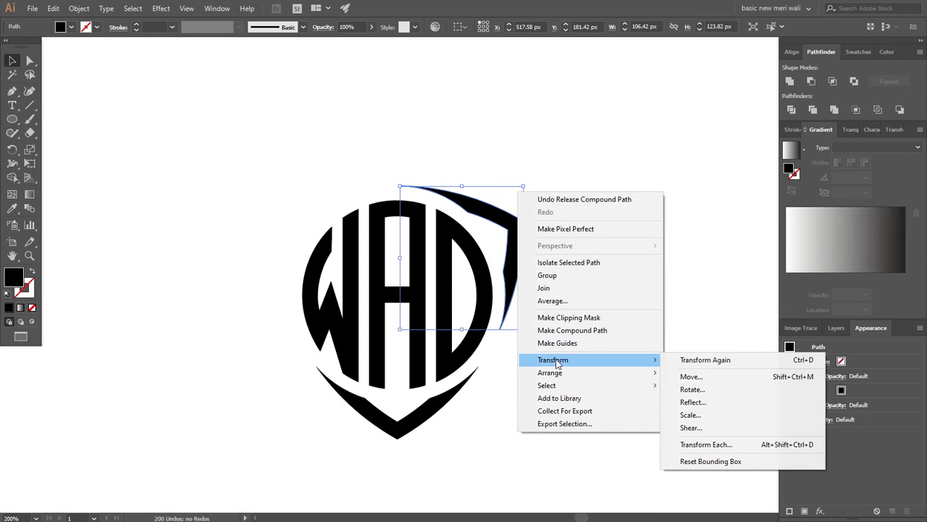
{"action": "left_click", "coordinate": [693, 402]}
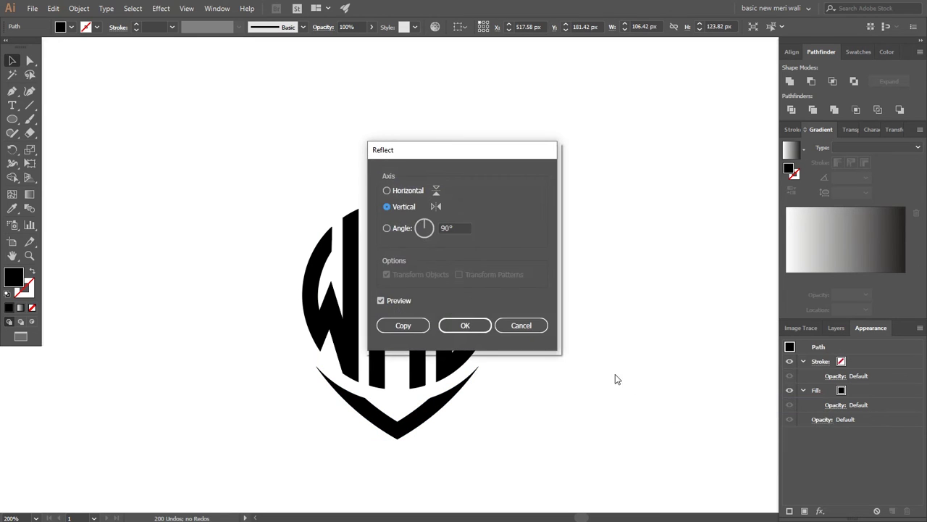
{"action": "left_click", "coordinate": [422, 330]}
{"action": "left_click_drag", "start_coordinate": [449, 217], "coordinate": [322, 222]}
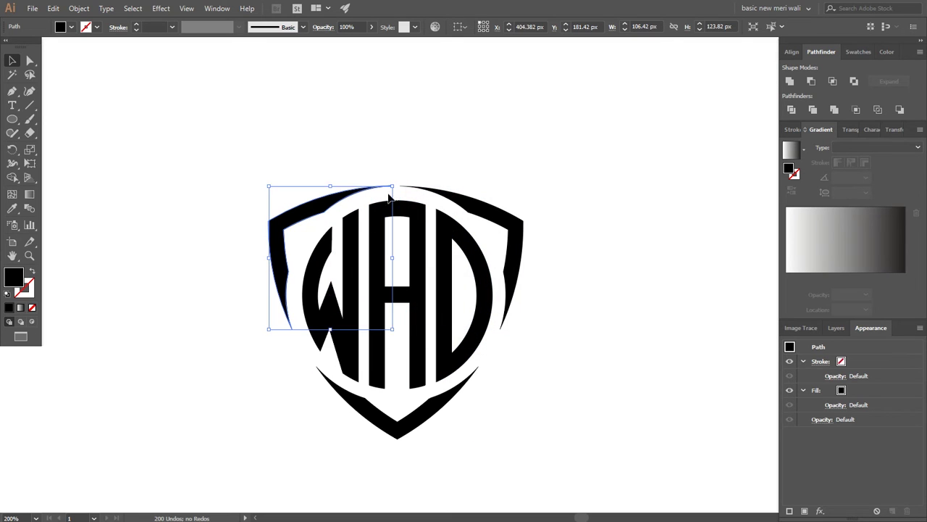
{"action": "left_click", "coordinate": [474, 167]}
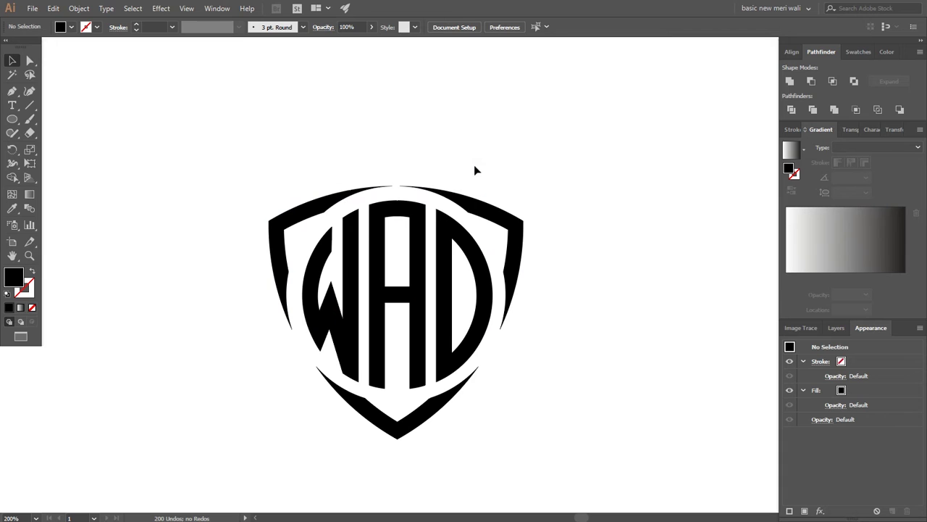
Group the three shield pieces and scale the group down to about 214.62 × 213.37 px around the monogram
{"action": "left_click_drag", "start_coordinate": [491, 159], "coordinate": [324, 194]}
{"action": "left_click", "coordinate": [396, 430], "text": "shift"}
{"action": "right_click", "coordinate": [484, 264]}
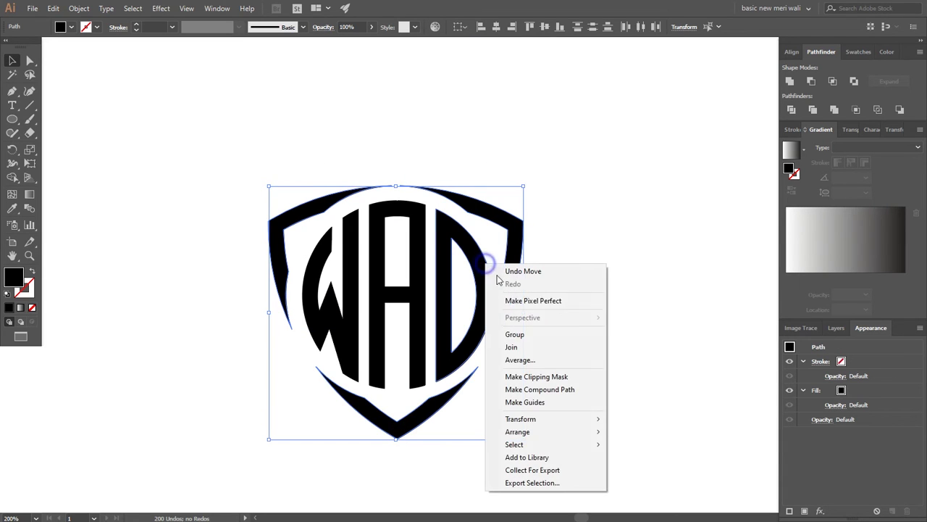
{"action": "left_click", "coordinate": [521, 334]}
{"action": "left_click_drag", "start_coordinate": [525, 311], "coordinate": [522, 312]}
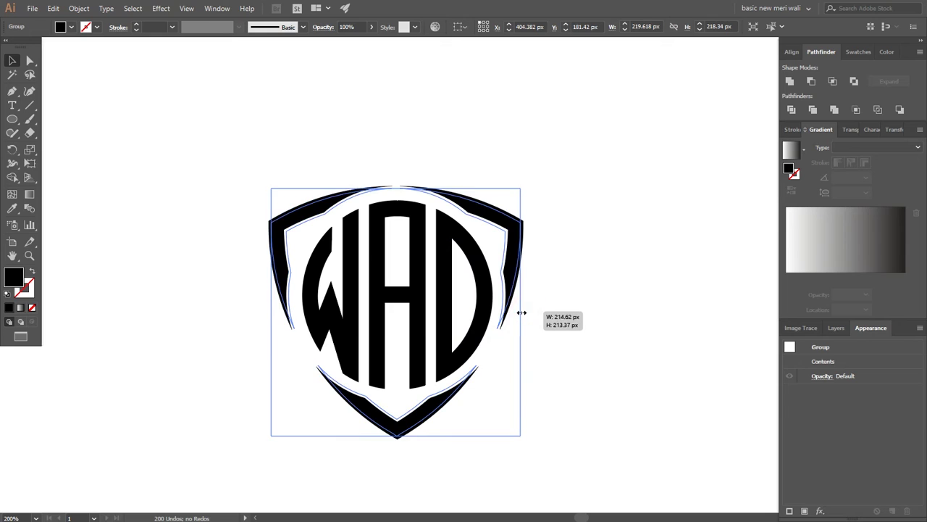
{"action": "left_click", "coordinate": [537, 310]}
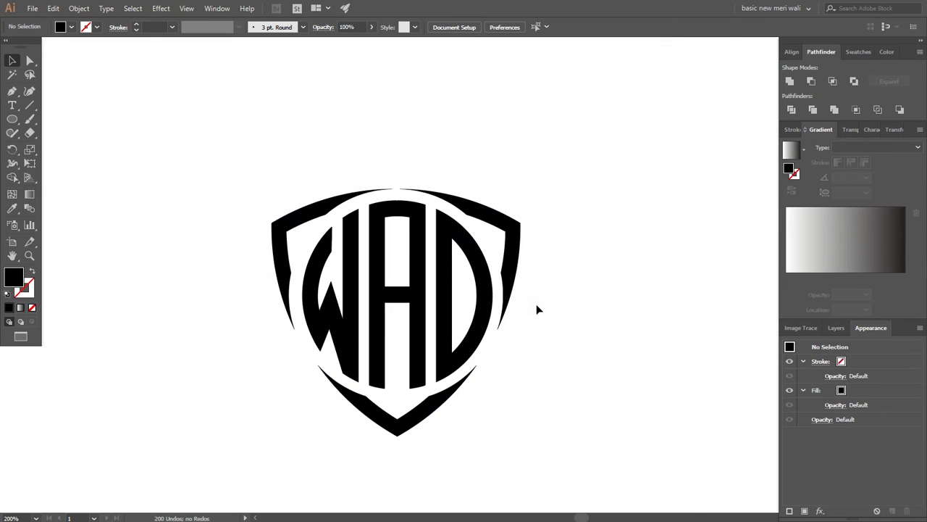
Group the shield frame and the WAD monogram into a single logo
{"action": "left_click_drag", "start_coordinate": [552, 158], "coordinate": [223, 390]}
{"action": "right_click", "coordinate": [431, 233]}
{"action": "left_click", "coordinate": [471, 303]}
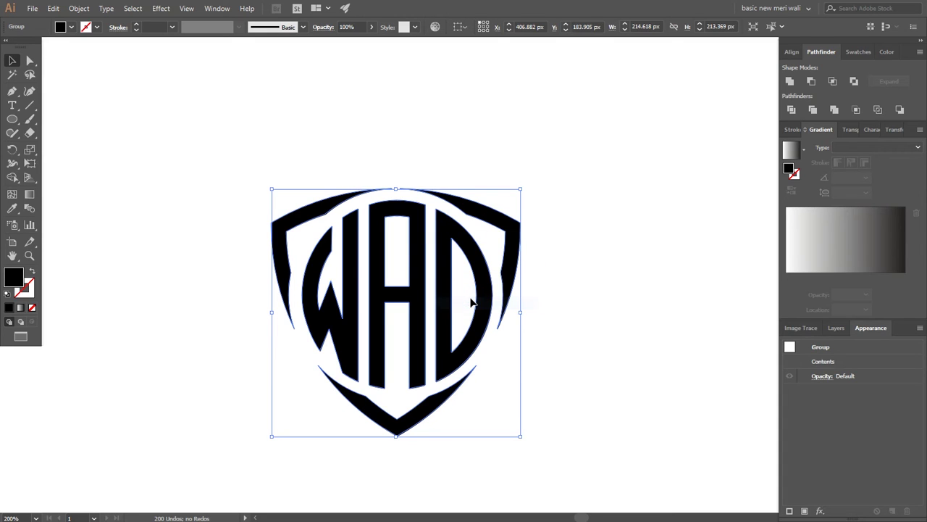
{"action": "left_click", "coordinate": [471, 303]}
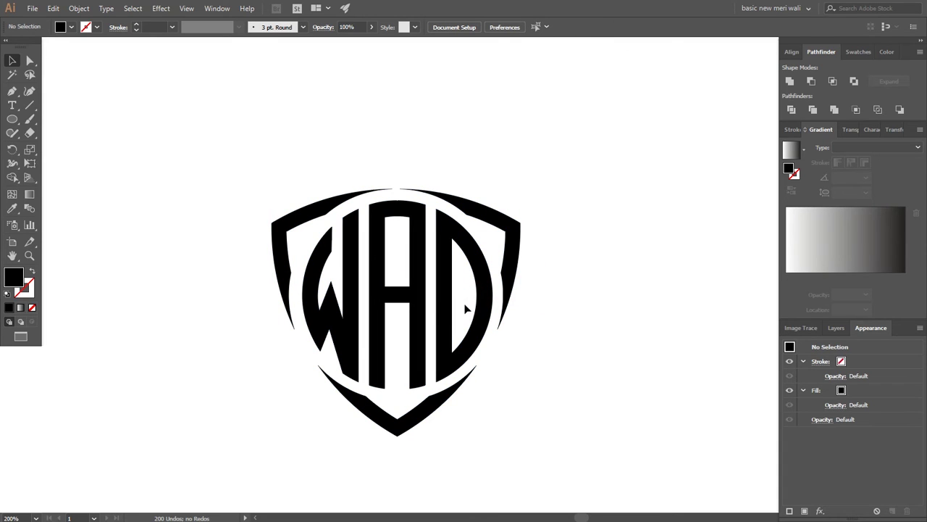
Move the shield logo to the left and place a horizontally aligned copy to its right
{"action": "left_click_drag", "start_coordinate": [539, 172], "coordinate": [290, 427]}
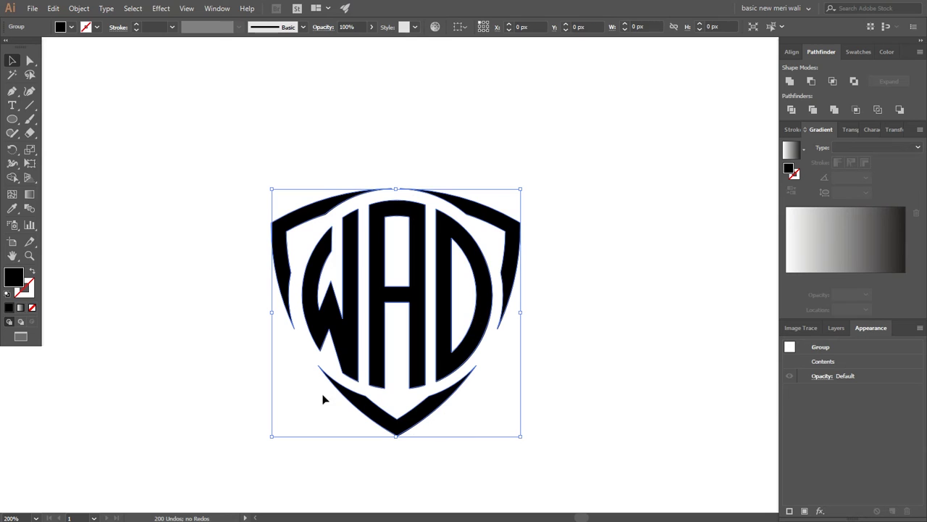
{"action": "left_click_drag", "start_coordinate": [373, 355], "coordinate": [221, 355]}
{"action": "left_click", "coordinate": [355, 360]}
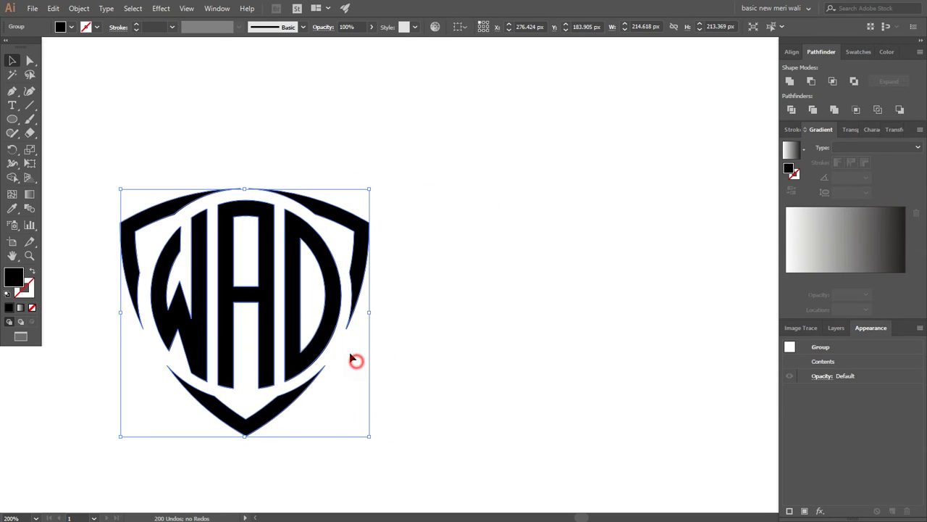
{"action": "left_click", "coordinate": [328, 339]}
{"action": "left_click_drag", "start_coordinate": [325, 297], "coordinate": [658, 297]}
Ungroup the copied logo and delete its shield frame, keeping only the WAD monogram
{"action": "right_click", "coordinate": [645, 216]}
{"action": "left_click", "coordinate": [679, 300]}
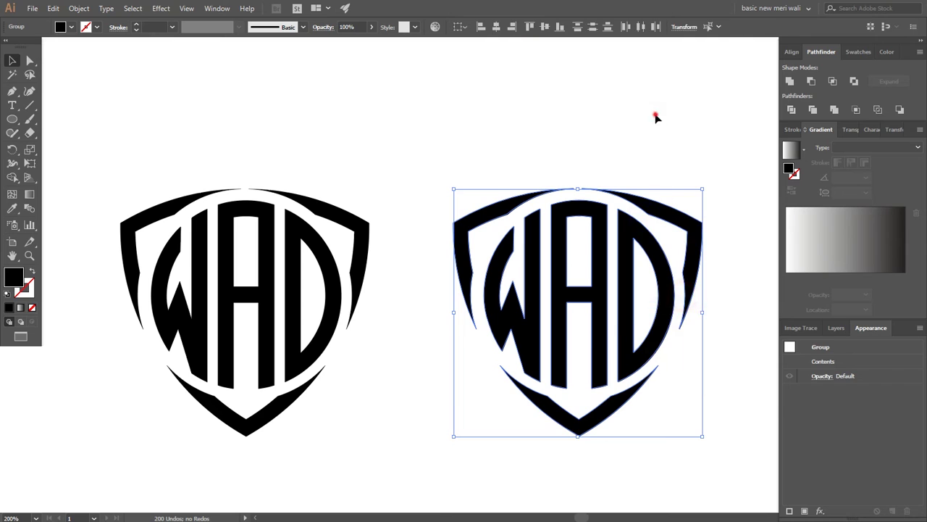
{"action": "left_click", "coordinate": [654, 116]}
{"action": "left_click", "coordinate": [648, 204]}
{"action": "key", "text": "Delete"}
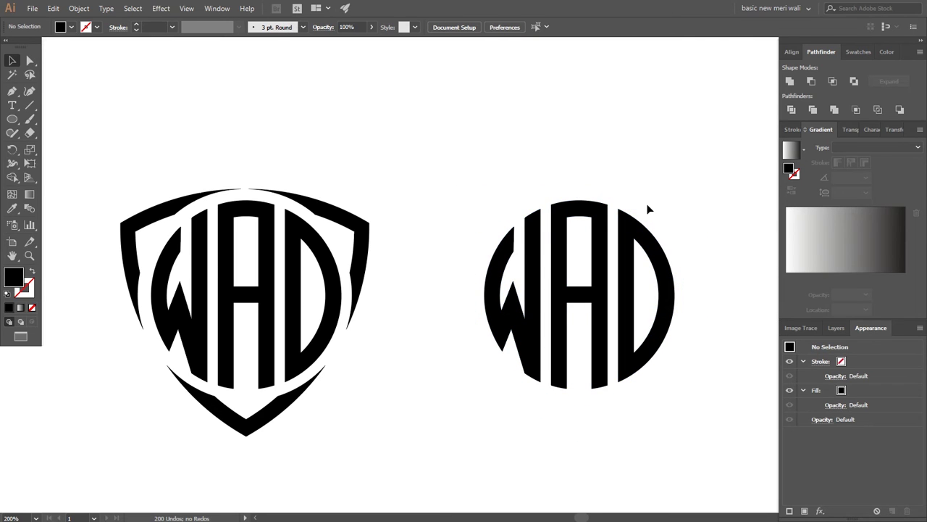
Draw a circle of about 195 px centred on the copied WAD monogram
{"action": "scroll", "coordinate": [691, 254], "scroll_direction": "up", "scroll_amount": 1}
{"action": "left_click_drag", "start_coordinate": [690, 256], "coordinate": [538, 232]}
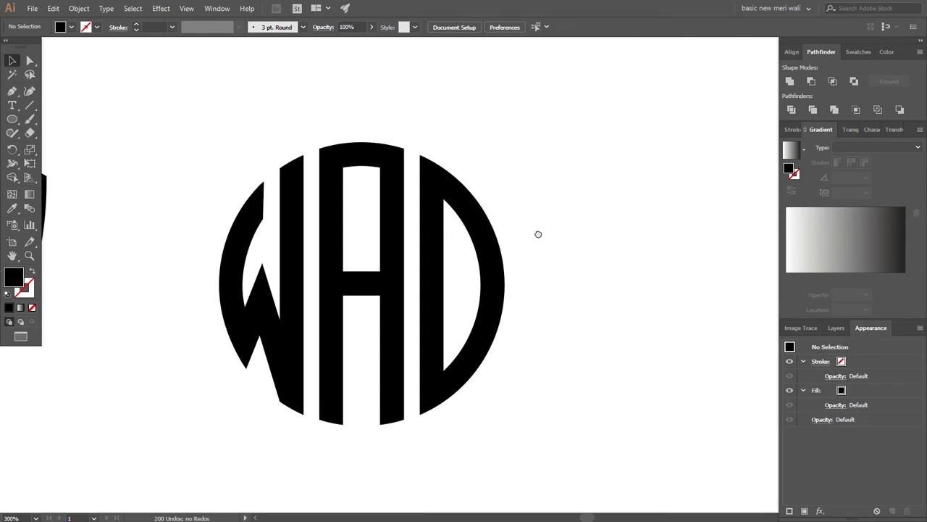
{"action": "left_click_drag", "start_coordinate": [500, 277], "coordinate": [552, 276]}
{"action": "left_click", "coordinate": [203, 271]}
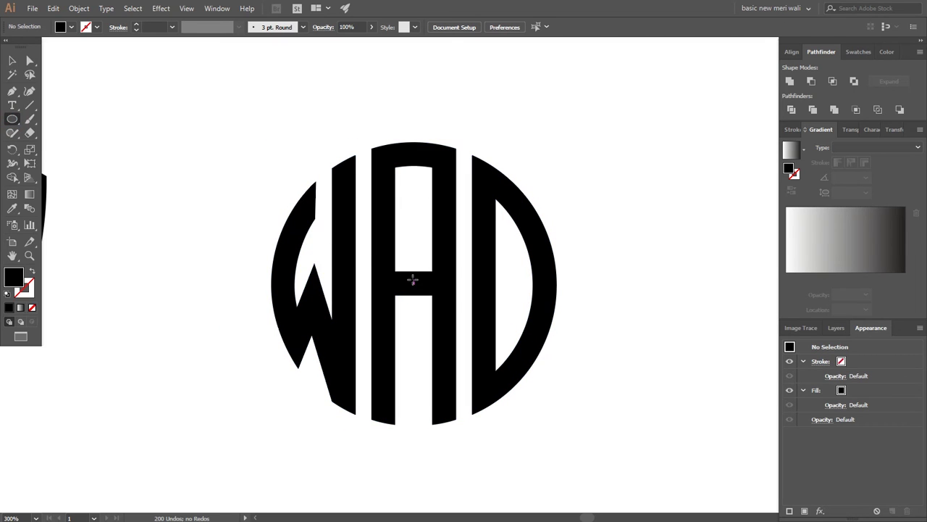
{"action": "left_click_drag", "start_coordinate": [414, 282], "coordinate": [377, 113]}
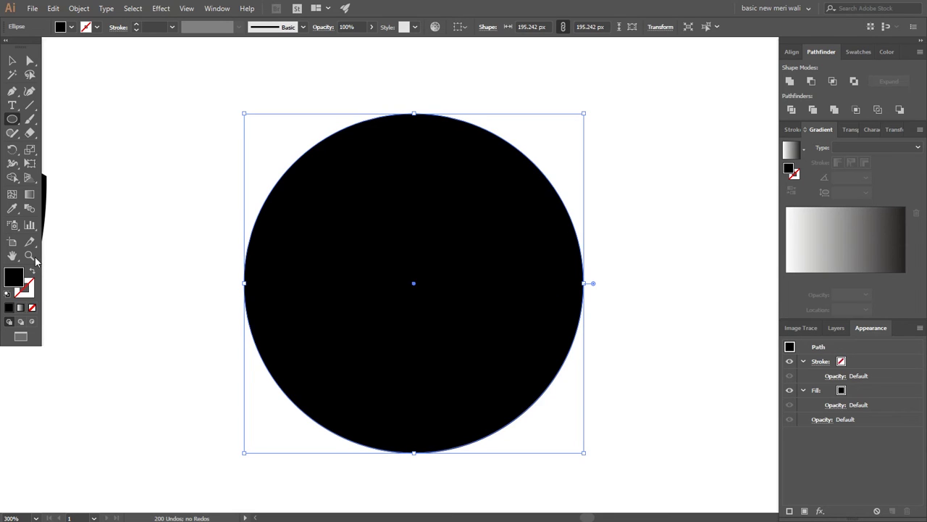
Swap the circle's fill and stroke to leave an unfilled black ring, and set its stroke weight to 11 pt
{"action": "left_click", "coordinate": [29, 271]}
{"action": "left_click", "coordinate": [12, 60]}
{"action": "left_click", "coordinate": [136, 26]}
{"action": "left_click", "coordinate": [136, 26]}
{"action": "left_click", "coordinate": [136, 26]}
{"action": "left_click", "coordinate": [136, 26]}
{"action": "left_click", "coordinate": [137, 26]}
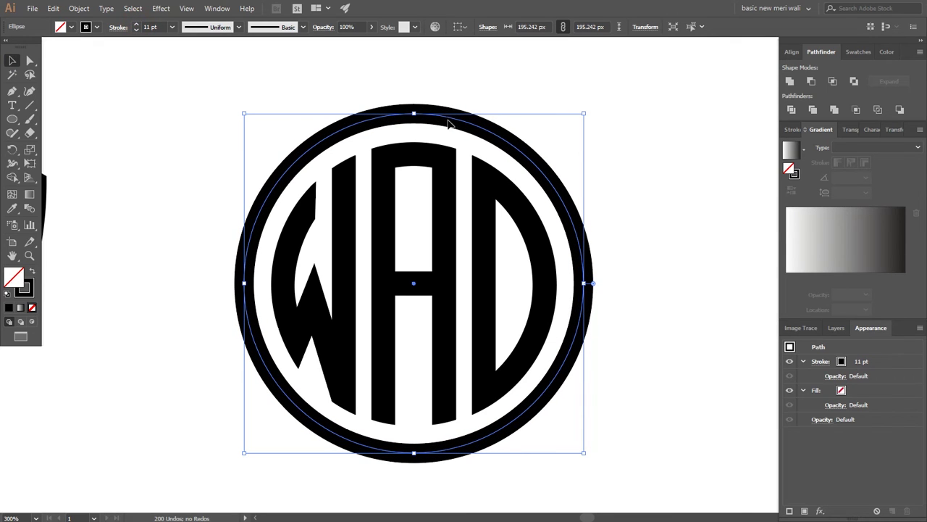
Expand the ring's fill and stroke into a solid shape
{"action": "mouse_move", "coordinate": [417, 114]}
{"action": "left_mouse_down"}
{"action": "mouse_move", "coordinate": [414, 105]}
{"action": "mouse_move", "coordinate": [419, 117]}
{"action": "mouse_move", "coordinate": [410, 117]}
{"action": "mouse_move", "coordinate": [417, 113]}
{"action": "left_mouse_up"}
{"action": "left_click", "coordinate": [79, 8]}
{"action": "left_click", "coordinate": [123, 130]}
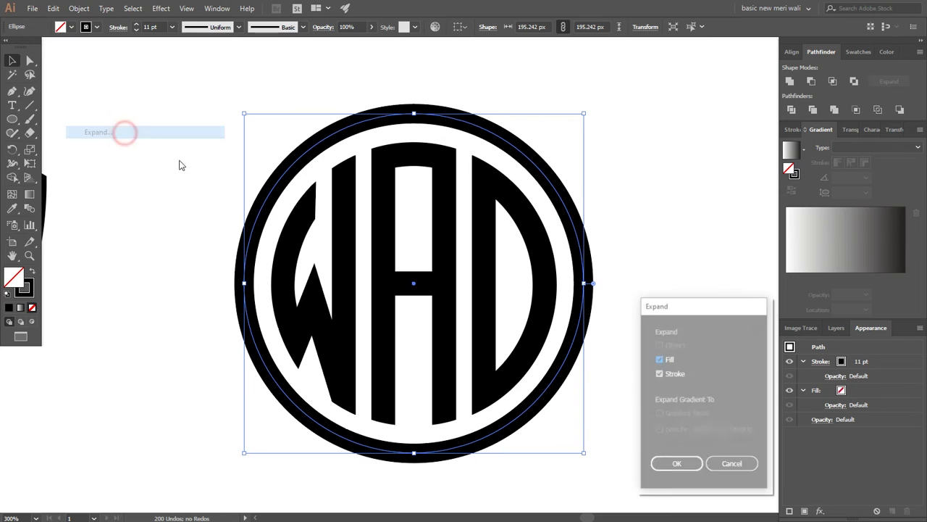
{"action": "left_click", "coordinate": [655, 464]}
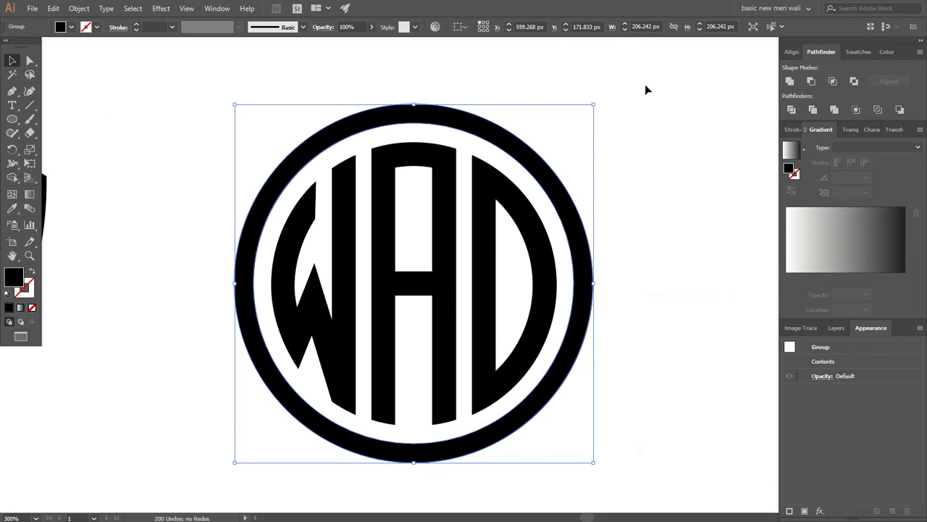
Group the expanded ring with the WAD monogram inside it
{"action": "left_click_drag", "start_coordinate": [647, 83], "coordinate": [307, 344]}
{"action": "right_click", "coordinate": [330, 297]}
{"action": "left_click", "coordinate": [385, 365]}
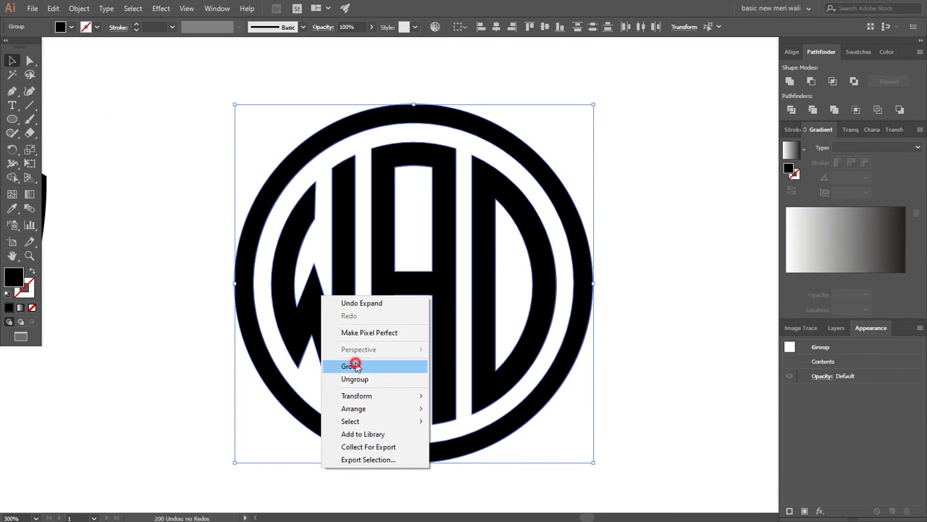
{"action": "left_click", "coordinate": [164, 384]}
Duplicate the artboard with both logos and place the copy to the right of the original
{"action": "scroll", "coordinate": [171, 376], "scroll_direction": "down", "scroll_amount": 2}
{"action": "left_click_drag", "start_coordinate": [178, 360], "coordinate": [383, 300]}
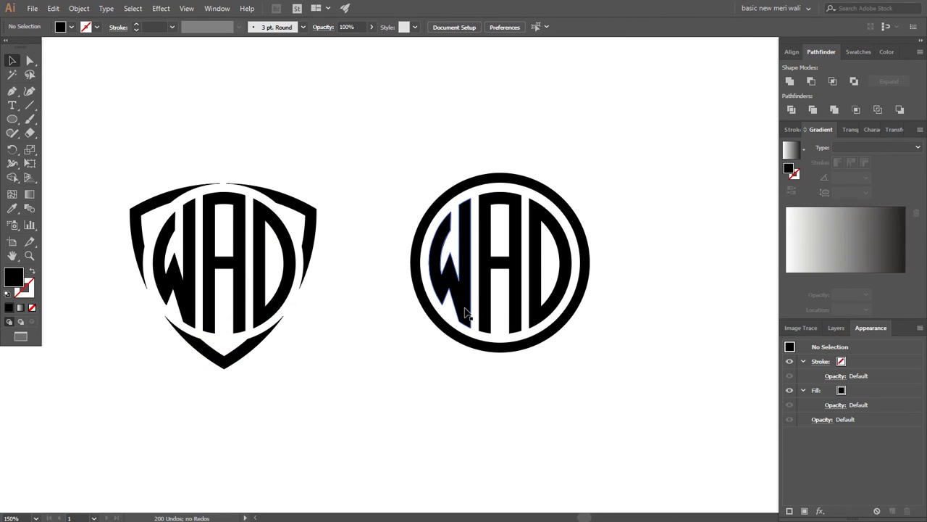
{"action": "scroll", "coordinate": [466, 313], "scroll_direction": "down", "scroll_amount": 4}
{"action": "left_click_drag", "start_coordinate": [497, 288], "coordinate": [345, 260]}
{"action": "scroll", "coordinate": [246, 239], "scroll_direction": "up", "scroll_amount": 1}
{"action": "key", "text": "shift+o"}
{"action": "left_click_drag", "start_coordinate": [108, 280], "coordinate": [497, 275]}
{"action": "left_click_drag", "start_coordinate": [596, 246], "coordinate": [407, 234]}
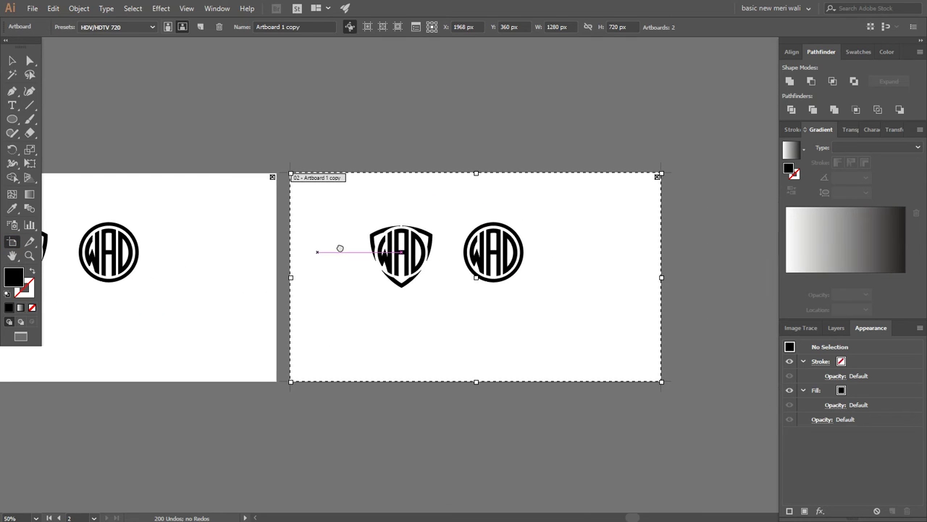
Move both logos of the duplicated artboard up above its top edge
{"action": "key", "text": "v"}
{"action": "left_click_drag", "start_coordinate": [518, 202], "coordinate": [482, 128]}
{"action": "left_click", "coordinate": [266, 149]}
Draw a black 1280 × 720 px rectangle covering the duplicated artboard and lock it
{"action": "left_click", "coordinate": [10, 120]}
{"action": "left_click", "coordinate": [65, 119]}
{"action": "scroll", "coordinate": [486, 266], "scroll_direction": "up", "scroll_amount": 1}
{"action": "scroll", "coordinate": [464, 238], "scroll_direction": "right", "scroll_amount": 1}
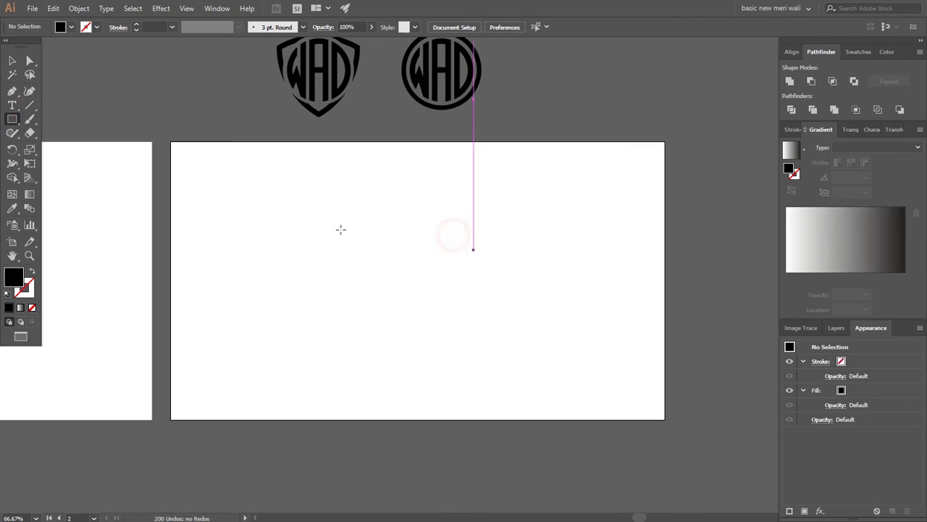
{"action": "left_click_drag", "start_coordinate": [169, 141], "coordinate": [665, 419]}
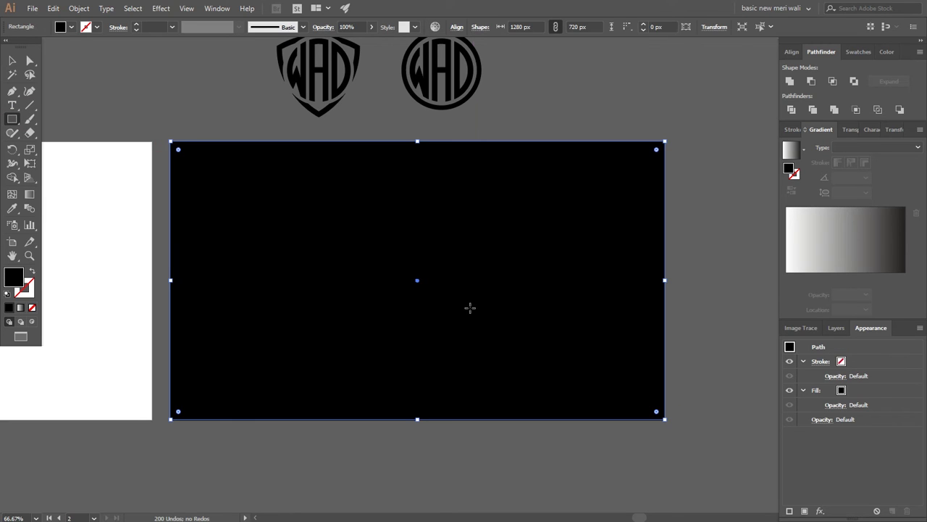
{"action": "left_click", "coordinate": [79, 8]}
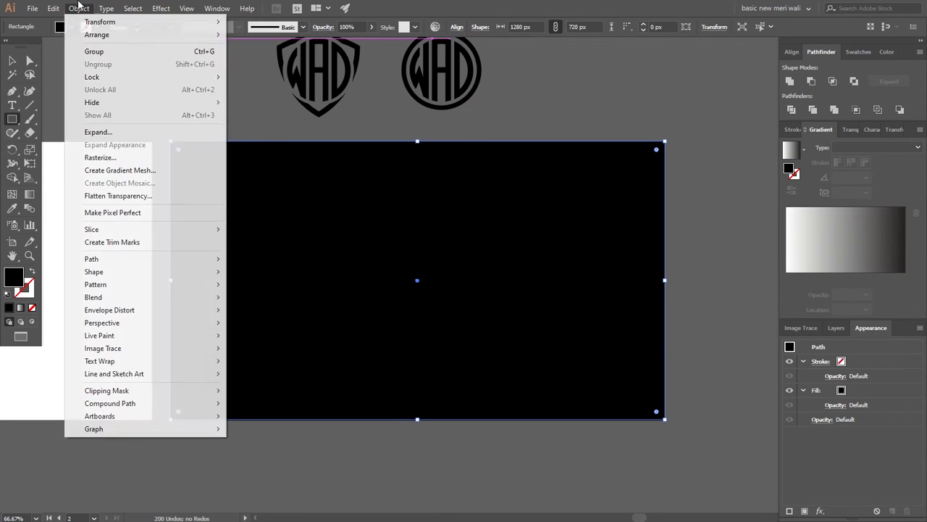
{"action": "mouse_move", "coordinate": [101, 77]}
{"action": "left_click", "coordinate": [250, 76]}
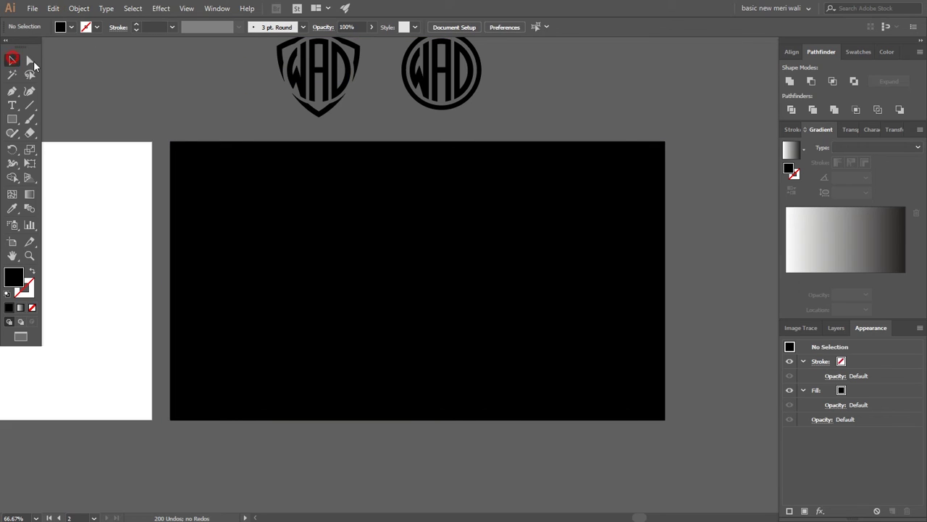
Recolour both logos above the black background white by sampling the original artboard with the Eyedropper tool
{"action": "left_click", "coordinate": [342, 100]}
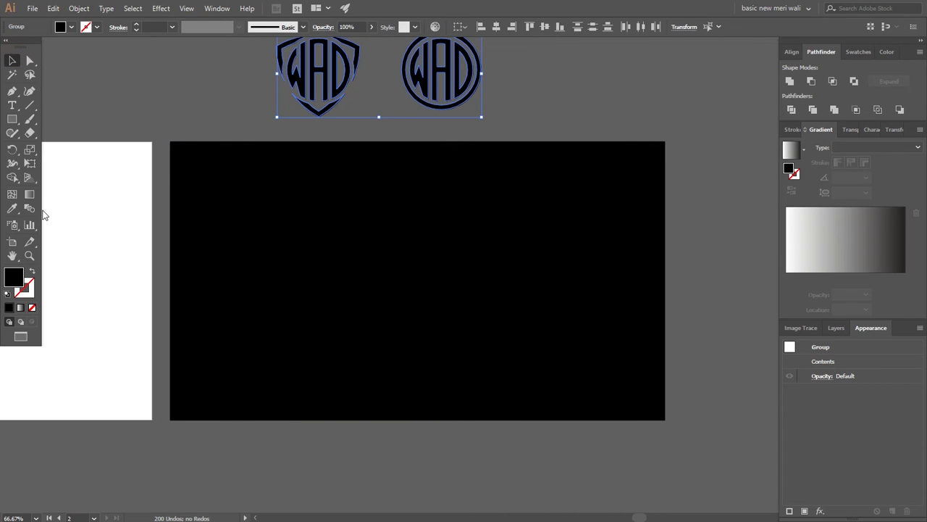
{"action": "left_click", "coordinate": [12, 208]}
{"action": "left_click", "coordinate": [143, 181]}
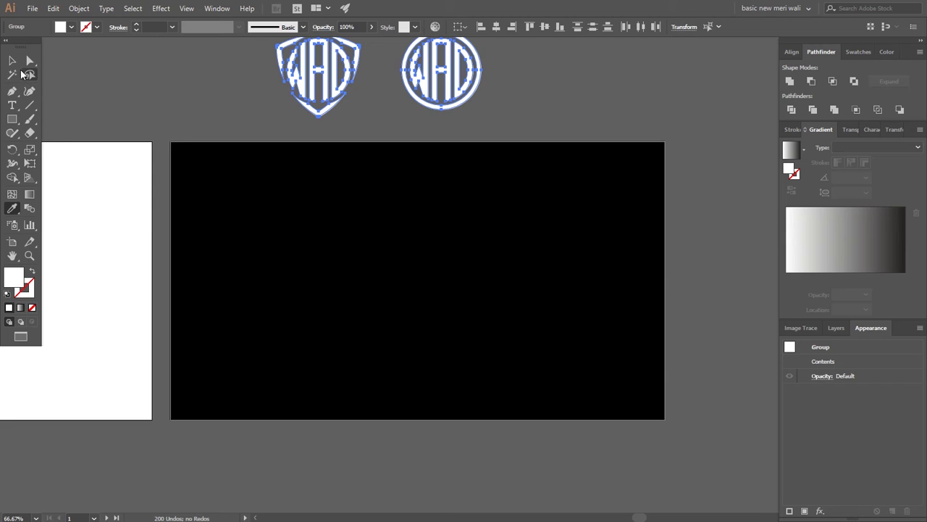
Move the two white logos onto the black background and bring them to the front
{"action": "left_click", "coordinate": [12, 60]}
{"action": "left_click_drag", "start_coordinate": [420, 69], "coordinate": [450, 255]}
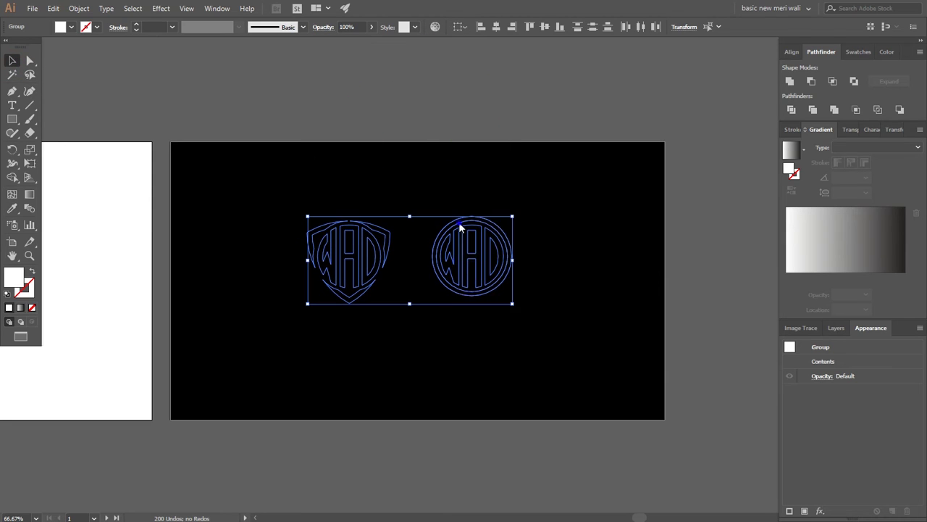
{"action": "right_click", "coordinate": [459, 224]}
{"action": "left_click", "coordinate": [509, 336]}
{"action": "left_click", "coordinate": [588, 336]}
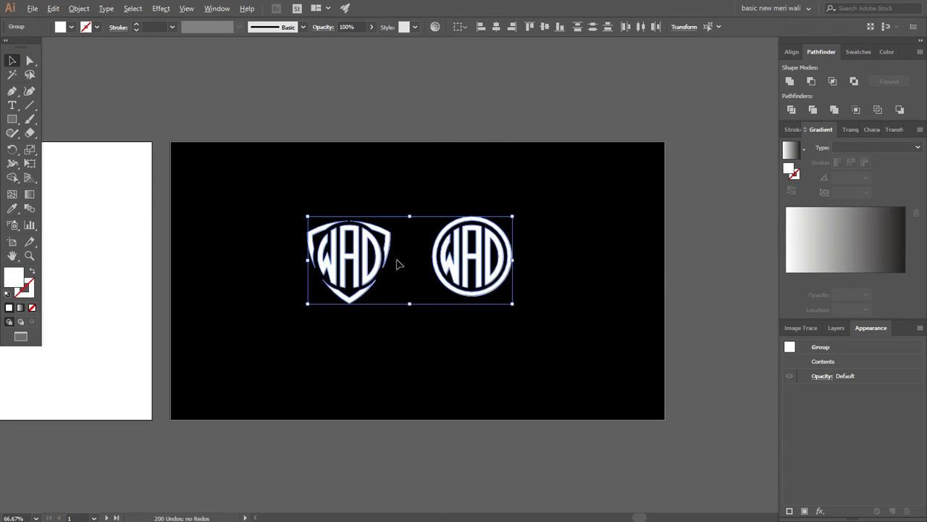
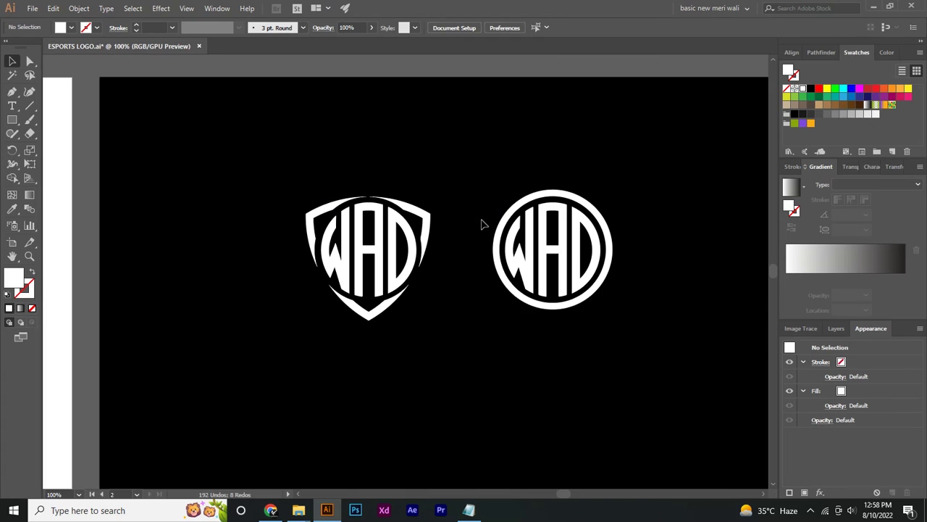
Move the white shield logo to the left, farther away from the ring logo
{"action": "left_click_drag", "start_coordinate": [428, 243], "coordinate": [320, 244]}
{"action": "scroll", "coordinate": [239, 261], "scroll_direction": "up", "scroll_amount": 3}
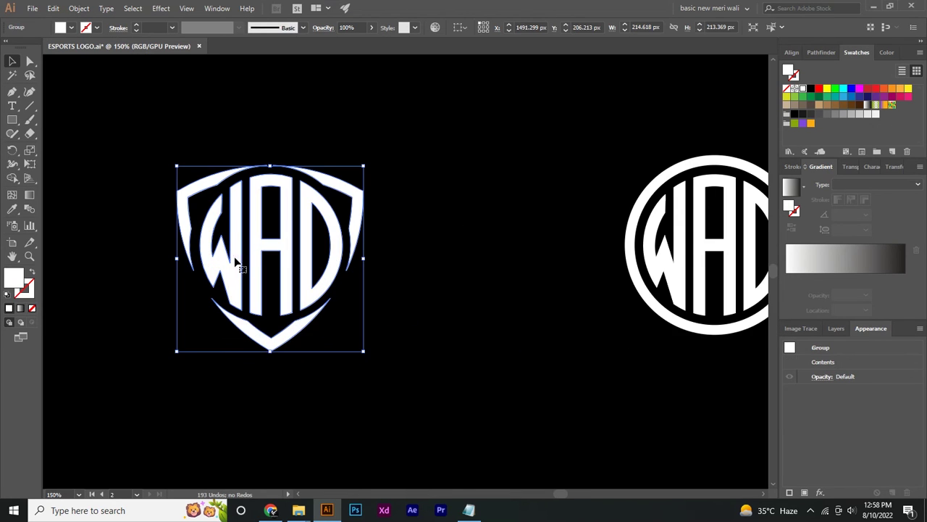
{"action": "left_click_drag", "start_coordinate": [269, 263], "coordinate": [382, 260]}
{"action": "scroll", "coordinate": [302, 269], "scroll_direction": "down", "scroll_amount": 1}
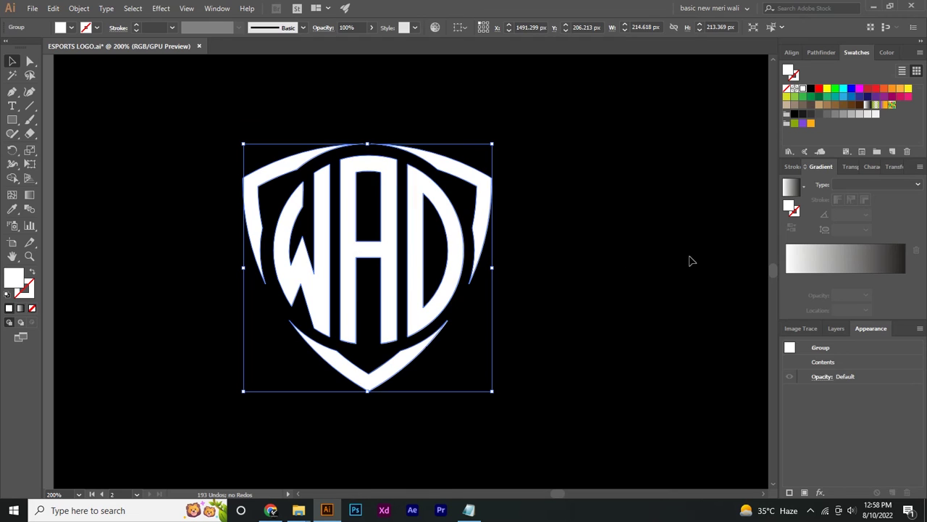
Fill the shield logo with a linear gradient running from an orange swatch to a red swatch
{"action": "left_click", "coordinate": [795, 261]}
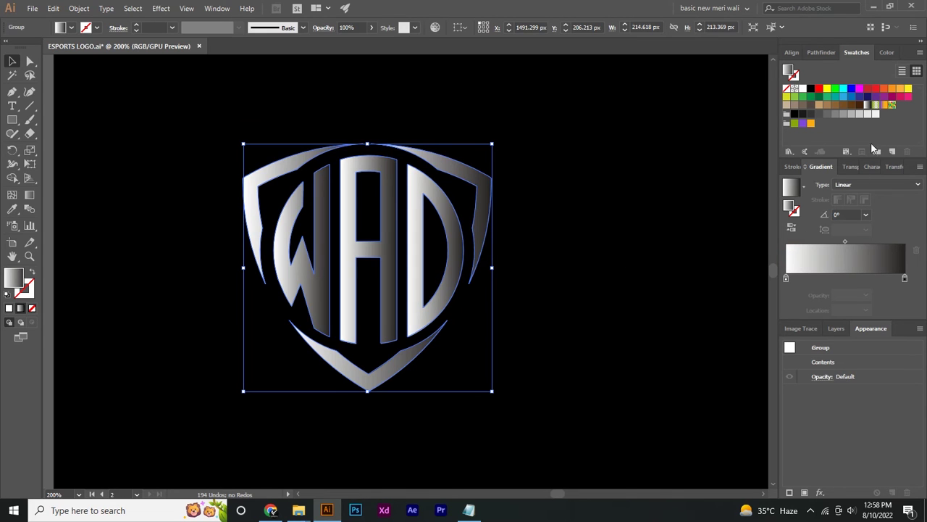
{"action": "left_click_drag", "start_coordinate": [905, 90], "coordinate": [786, 277]}
{"action": "left_click_drag", "start_coordinate": [868, 88], "coordinate": [920, 212]}
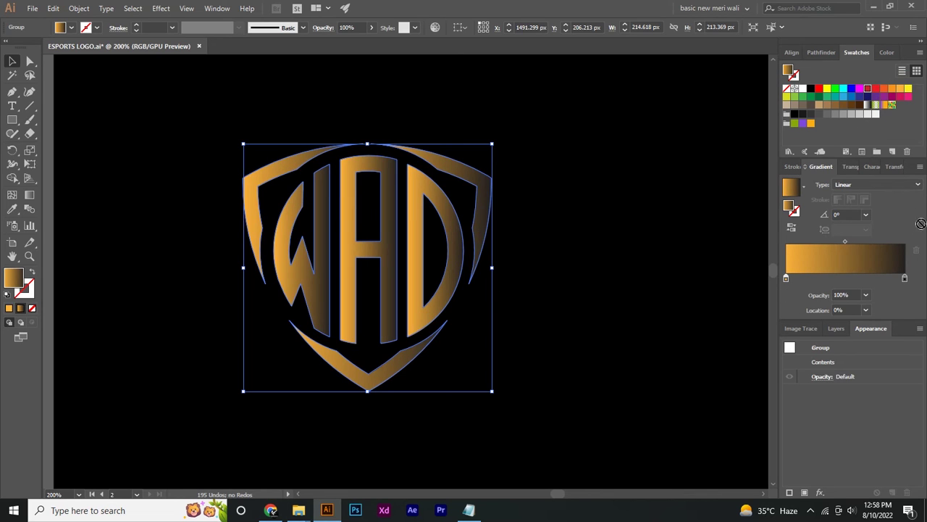
{"action": "left_click_drag", "start_coordinate": [909, 283], "coordinate": [905, 278]}
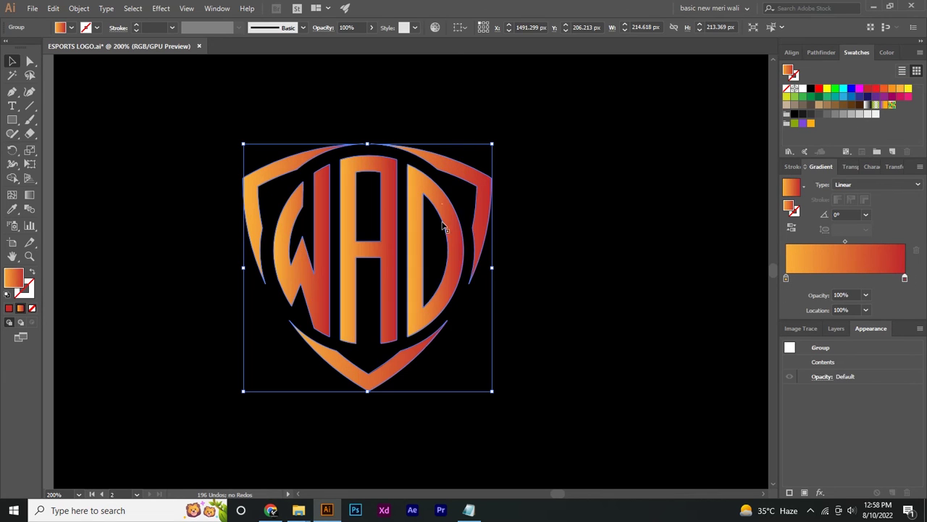
Ungroup the shield logo to separate the WAD letters from the frame
{"action": "right_click", "coordinate": [447, 154]}
{"action": "left_click", "coordinate": [480, 239]}
{"action": "left_click", "coordinate": [523, 248]}
Redirect the gradient across all the WAD letters diagonally from upper left to lower right, at about -67°
{"action": "left_click", "coordinate": [424, 213]}
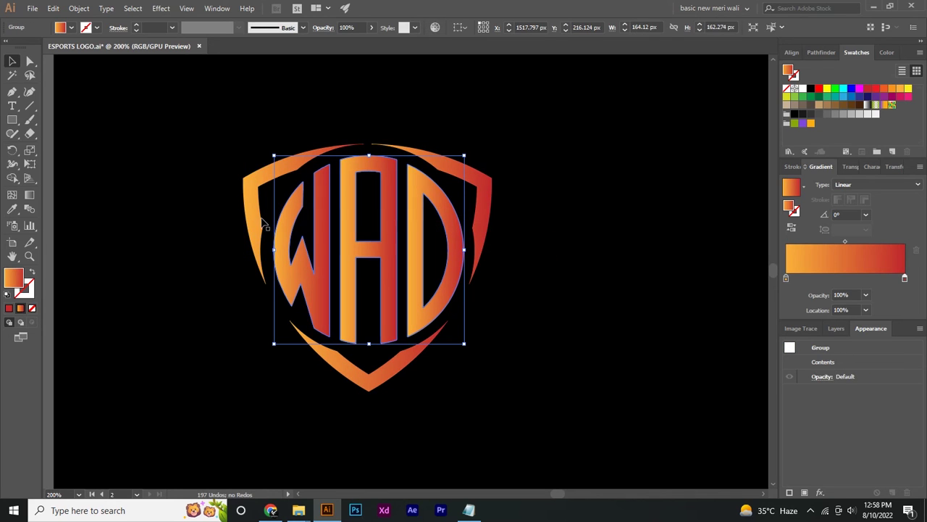
{"action": "left_click", "coordinate": [29, 194]}
{"action": "left_click_drag", "start_coordinate": [351, 173], "coordinate": [380, 273]}
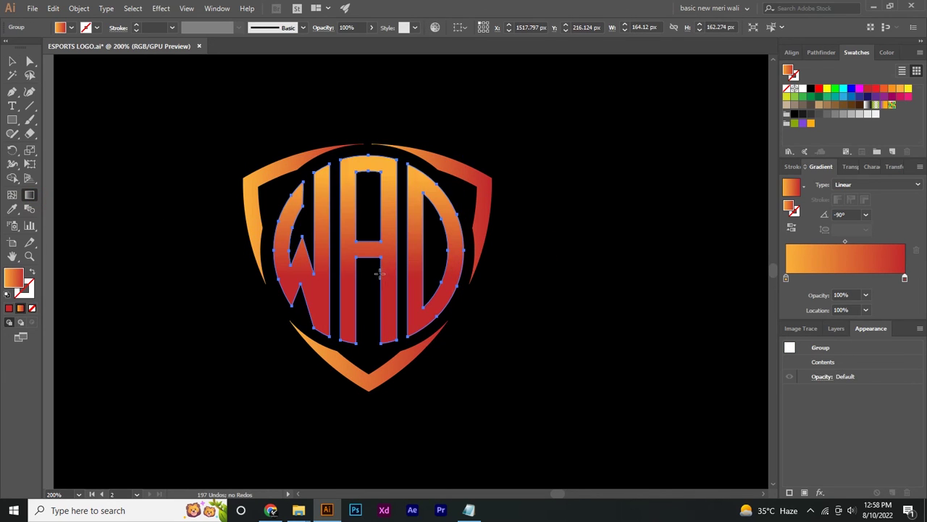
{"action": "left_click_drag", "start_coordinate": [334, 174], "coordinate": [393, 294]}
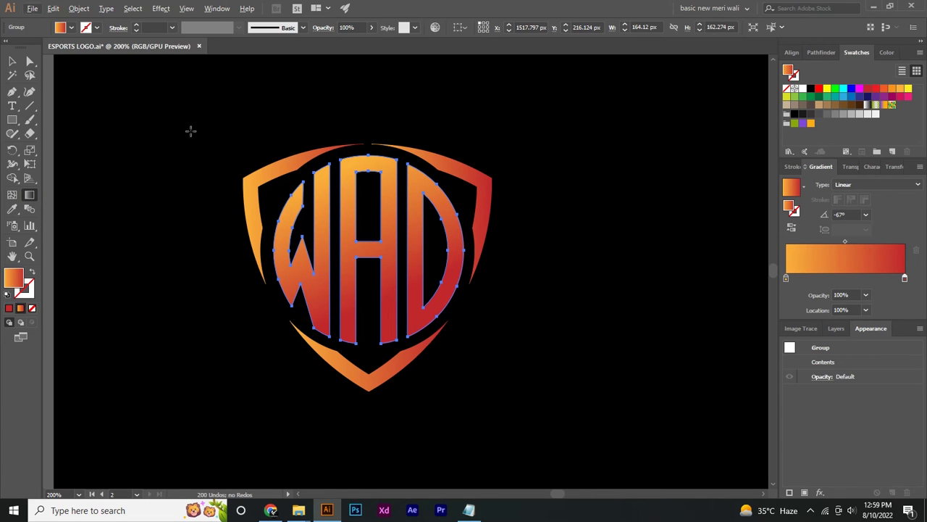
Offset the paths of the shield logo's WAD letters by -2 px with mitered joins
{"action": "left_click", "coordinate": [81, 9]}
{"action": "mouse_move", "coordinate": [145, 258]}
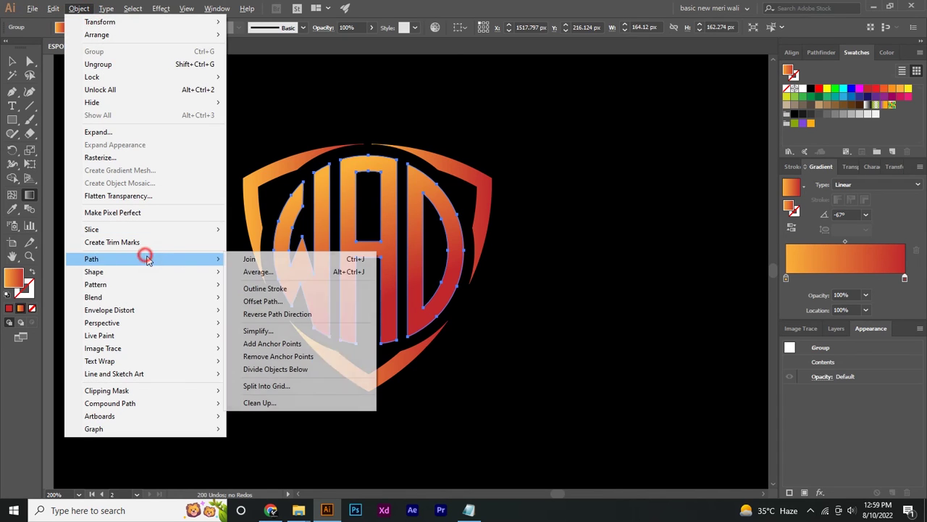
{"action": "left_click", "coordinate": [262, 302]}
{"action": "left_click", "coordinate": [649, 265]}
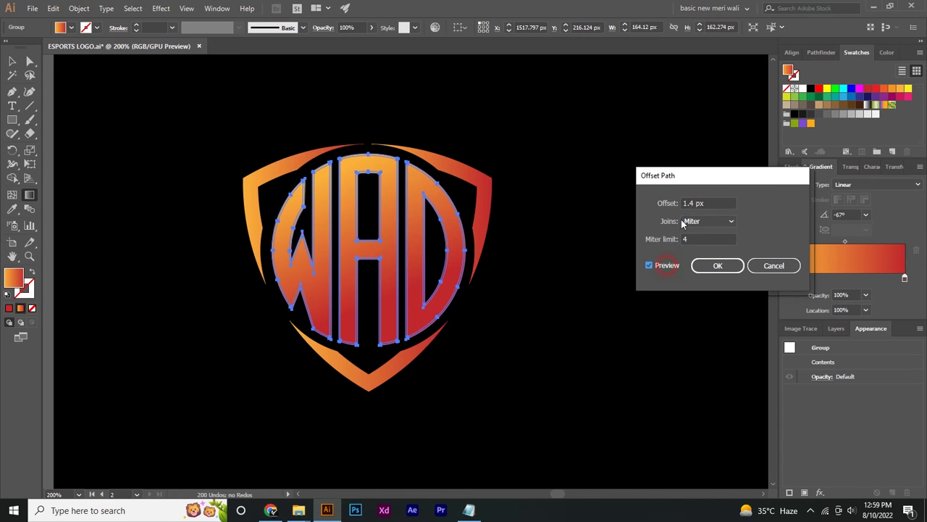
{"action": "left_click_drag", "start_coordinate": [670, 177], "coordinate": [621, 174]}
{"action": "triple_click", "coordinate": [655, 199]}
{"action": "type", "text": "-1"}
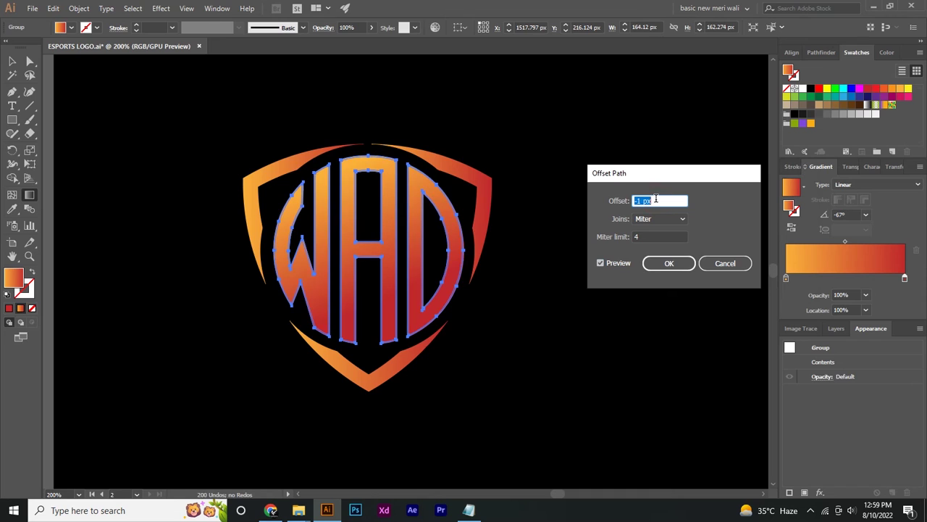
{"action": "key", "text": "Down"}
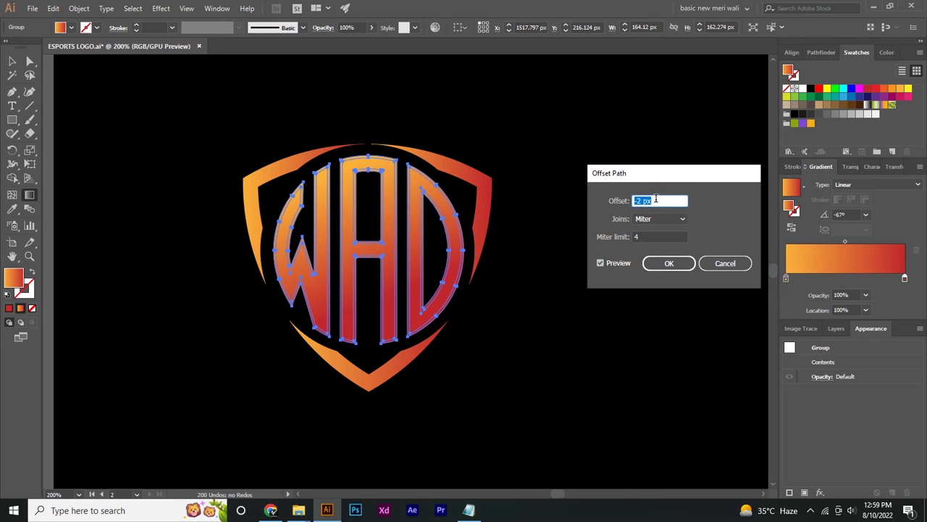
{"action": "left_click", "coordinate": [669, 263]}
Reverse the gradient on the outer paths of the three shield letters, running it from lower right to upper left at about 118.3°
{"action": "scroll", "coordinate": [352, 315], "scroll_direction": "up", "scroll_amount": 2}
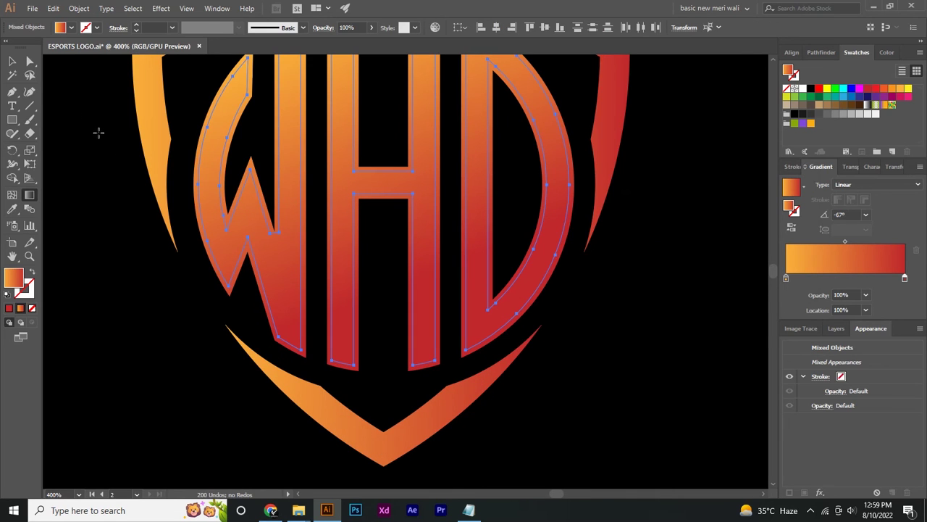
{"action": "left_click", "coordinate": [29, 62]}
{"action": "left_click", "coordinate": [475, 342]}
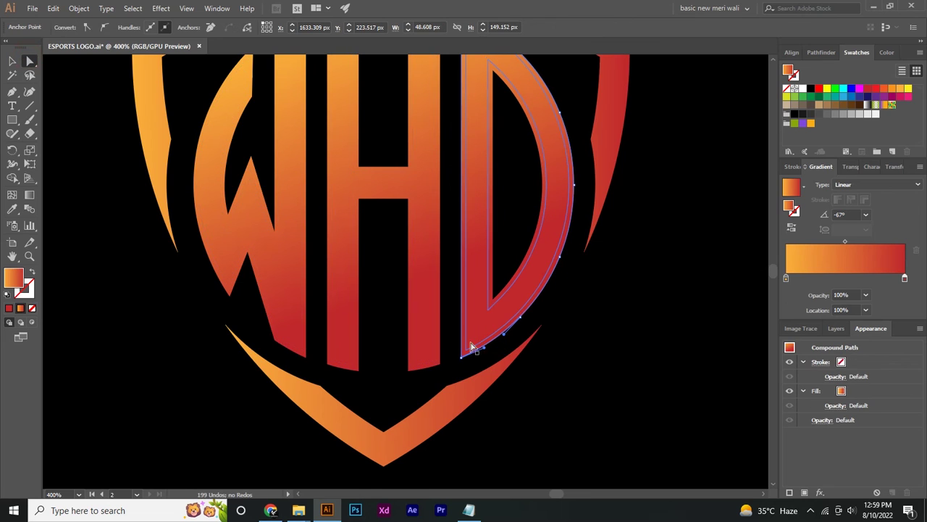
{"action": "left_click", "coordinate": [438, 346], "text": "shift"}
{"action": "left_click", "coordinate": [306, 317], "text": "shift"}
{"action": "scroll", "coordinate": [398, 296], "scroll_direction": "up", "scroll_amount": 3}
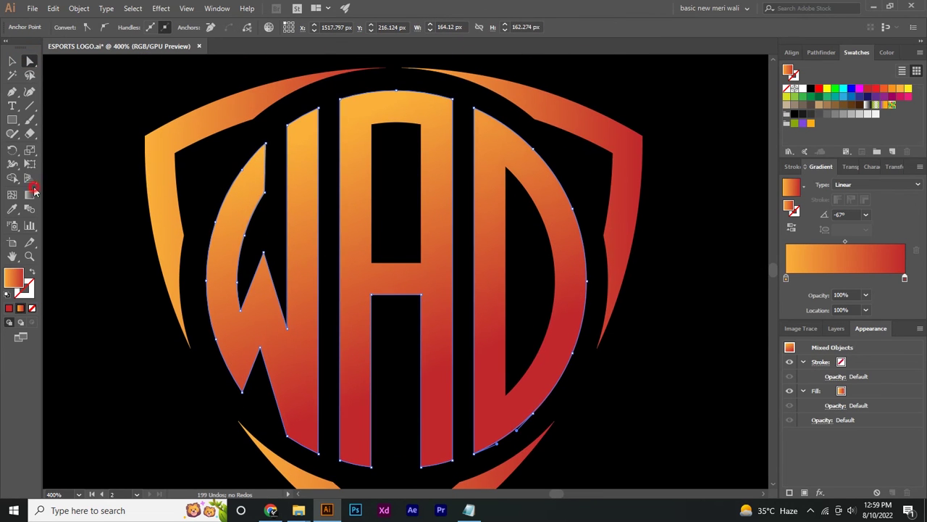
{"action": "left_click", "coordinate": [32, 193]}
{"action": "left_click_drag", "start_coordinate": [507, 442], "coordinate": [358, 161]}
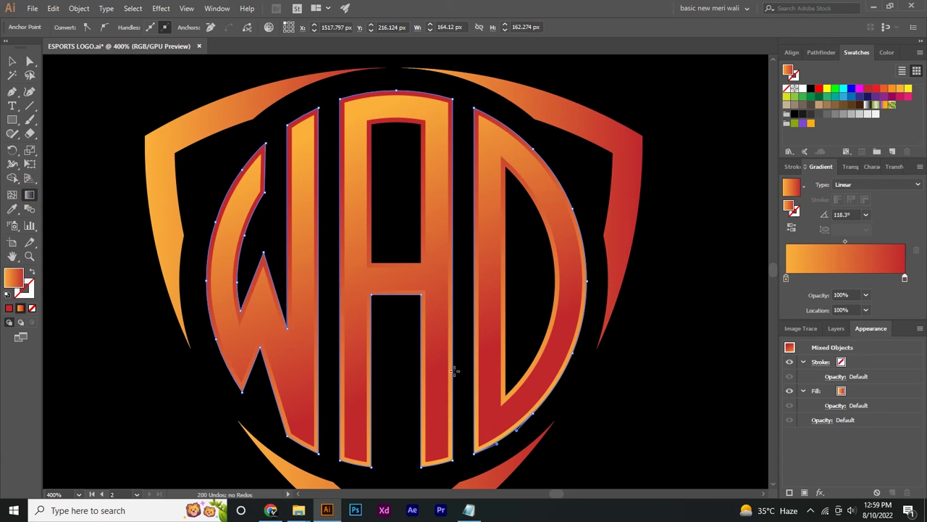
Group the three gradient-filled segments of the shield frame
{"action": "left_click", "coordinate": [30, 64]}
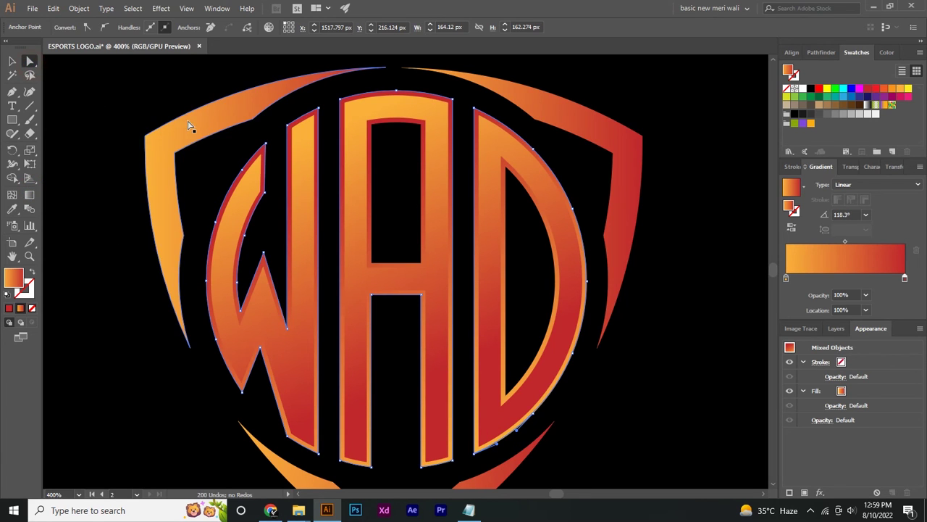
{"action": "left_click", "coordinate": [190, 124]}
{"action": "left_click", "coordinate": [540, 107], "text": "shift"}
{"action": "key", "text": "ctrl+minus"}
{"action": "left_click", "coordinate": [507, 353], "text": "shift"}
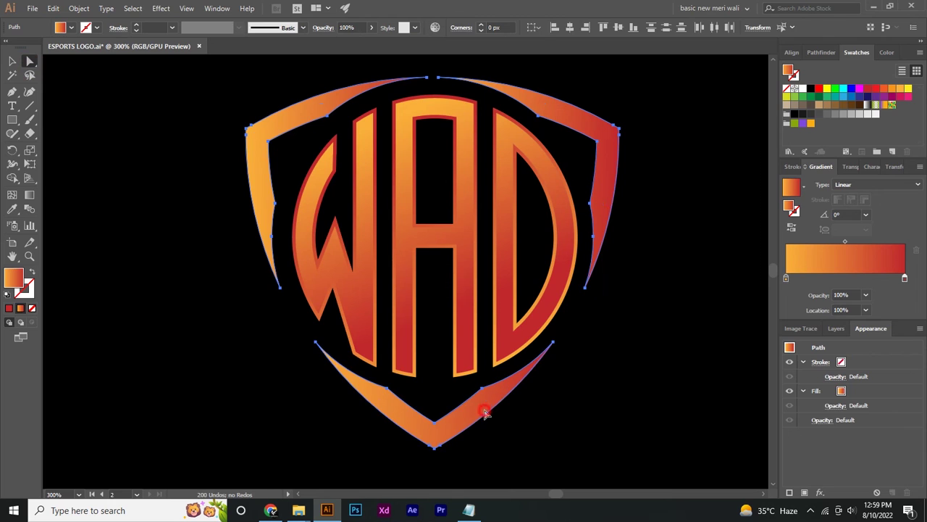
{"action": "key", "text": "ctrl+g"}
Offset the paths of the grouped shield frame by -1.3 px with mitered joins
{"action": "left_click", "coordinate": [80, 8]}
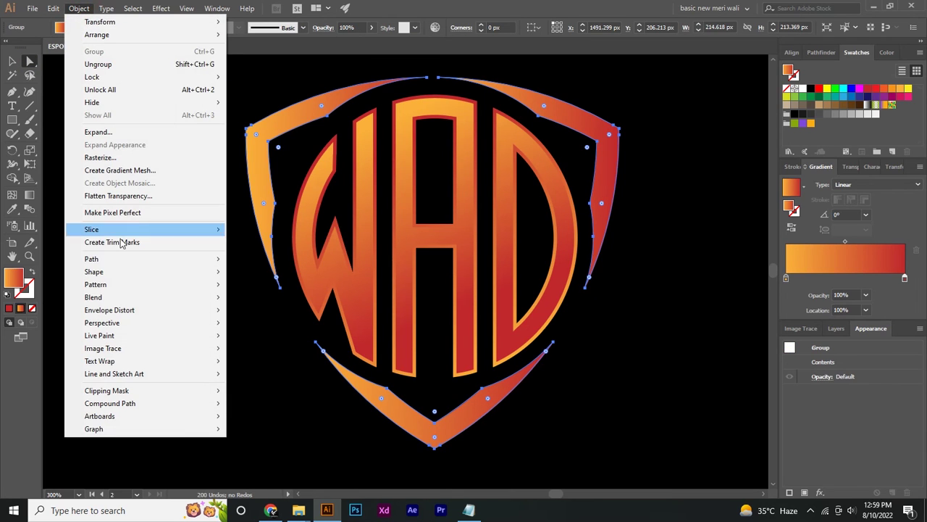
{"action": "mouse_move", "coordinate": [122, 257]}
{"action": "left_click", "coordinate": [261, 300]}
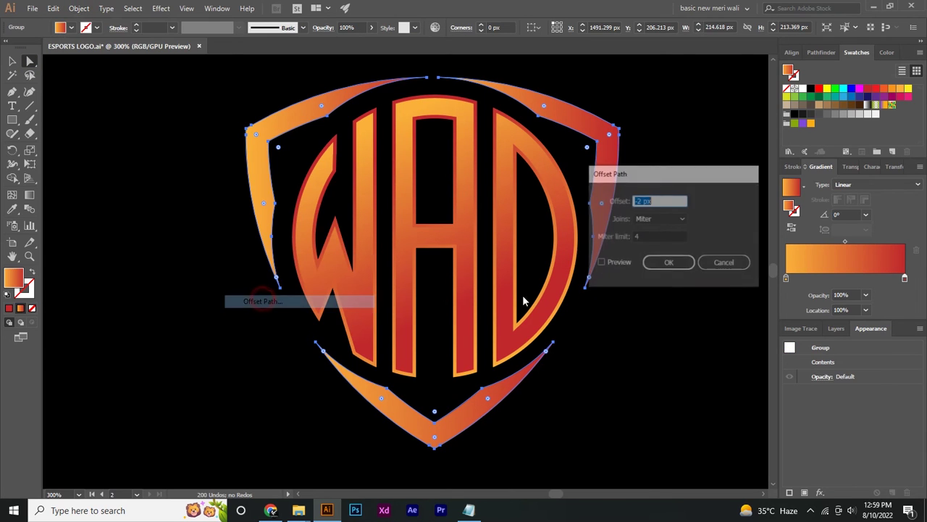
{"action": "left_click", "coordinate": [601, 263]}
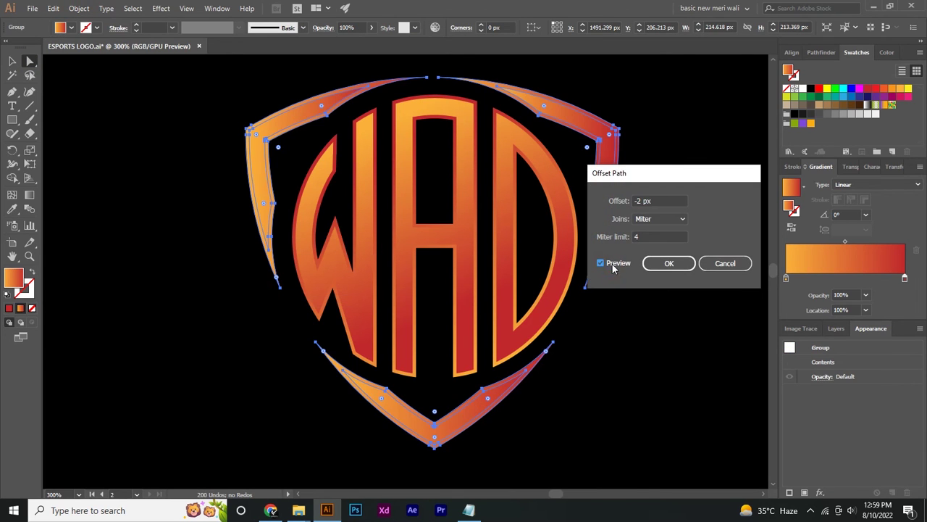
{"action": "double_click", "coordinate": [638, 200]}
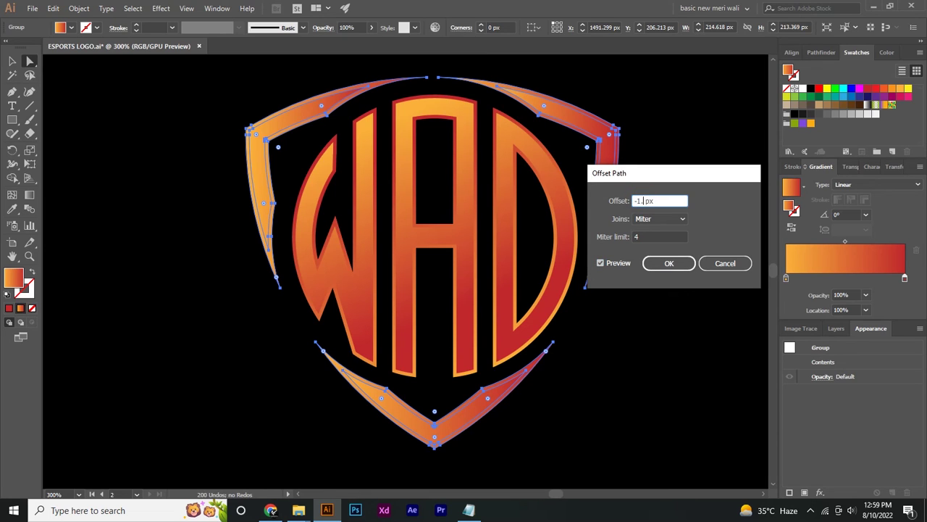
{"action": "type", "text": "-1.3"}
{"action": "left_click", "coordinate": [668, 263]}
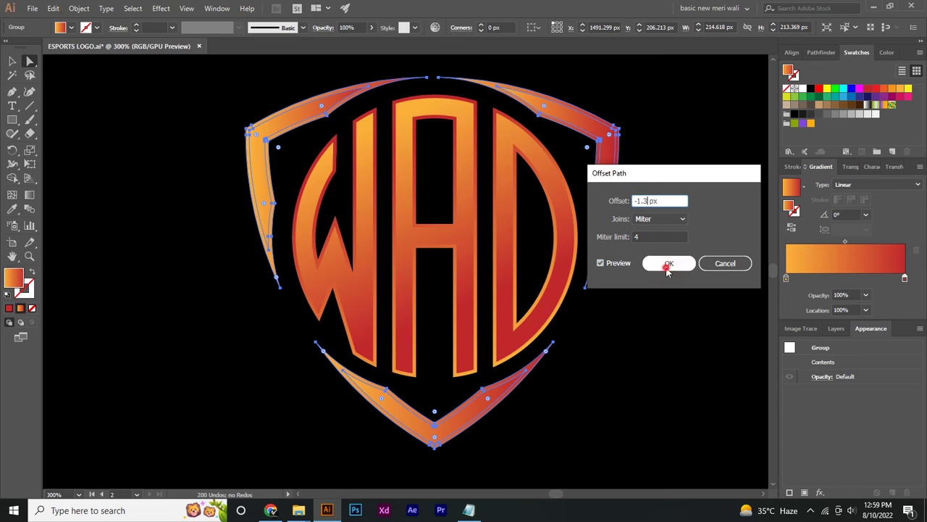
Reverse the gradient on the outer paths of the three shield frame segments, running it from lower right to upper left at about 121.9°
{"action": "left_click", "coordinate": [645, 224]}
{"action": "left_click", "coordinate": [619, 188]}
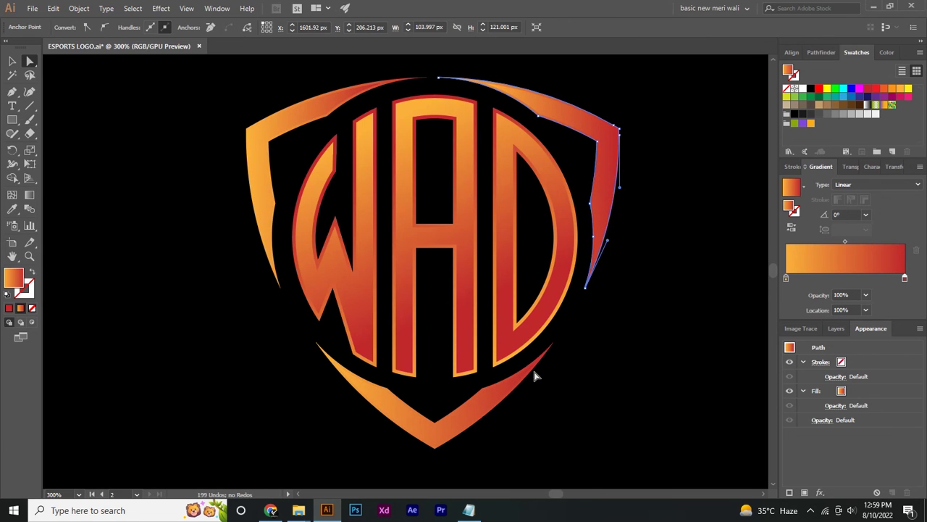
{"action": "left_click", "coordinate": [519, 392], "text": "shift"}
{"action": "left_click", "coordinate": [336, 93], "text": "shift"}
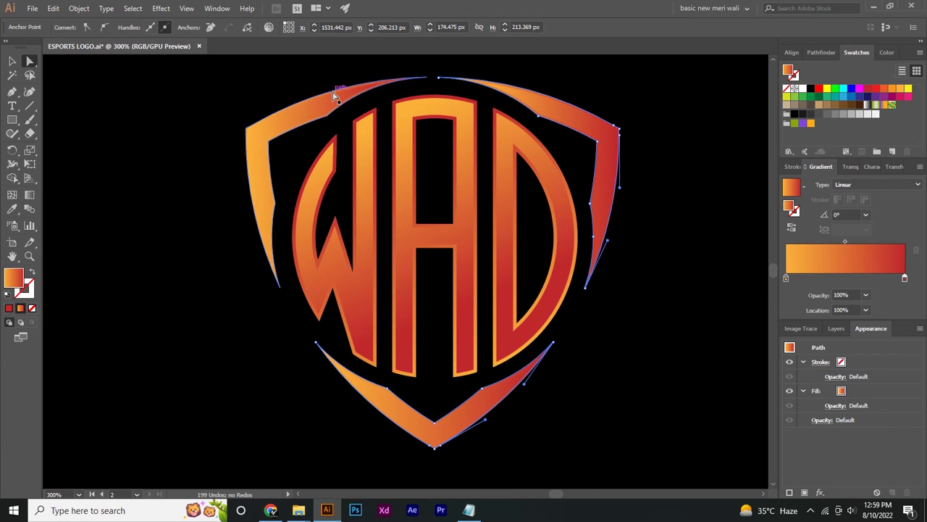
{"action": "left_click", "coordinate": [29, 194]}
{"action": "left_click_drag", "start_coordinate": [430, 317], "coordinate": [362, 201]}
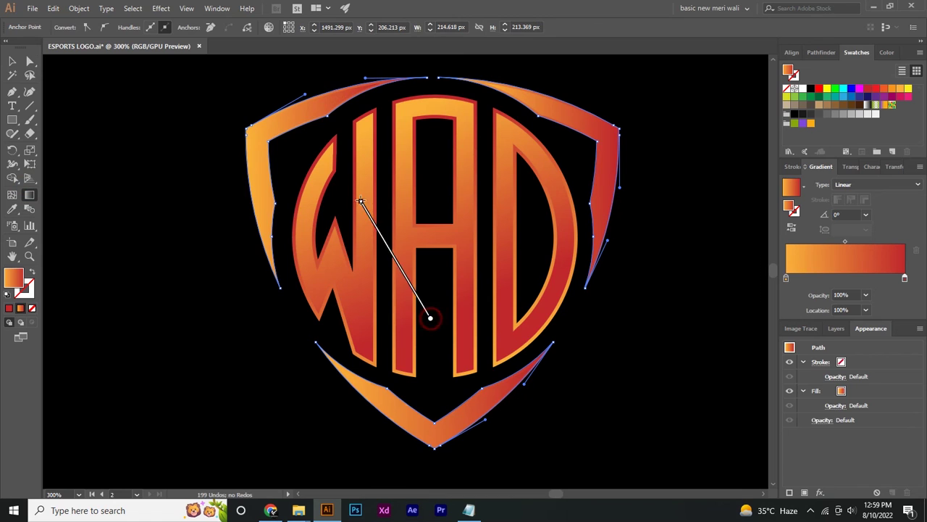
{"action": "left_click_drag", "start_coordinate": [496, 332], "coordinate": [372, 138]}
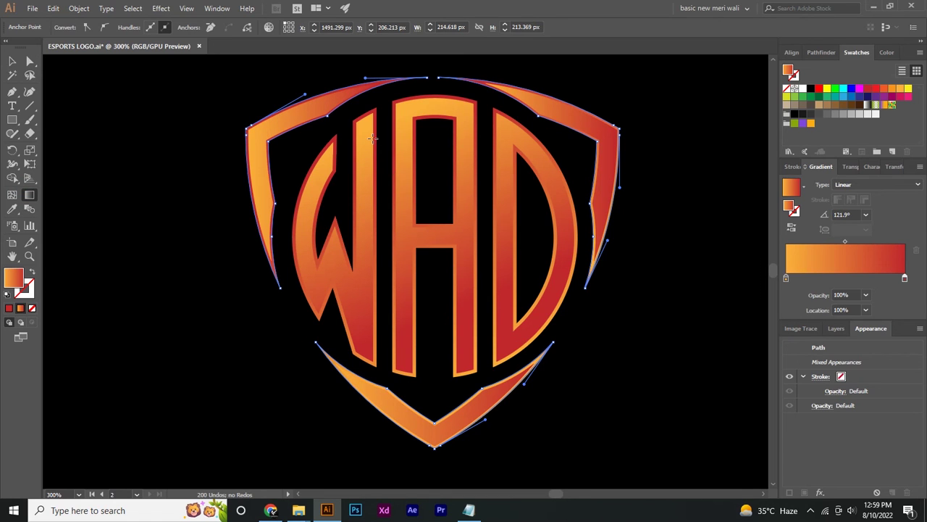
{"action": "key", "text": "v"}
{"action": "left_click", "coordinate": [683, 265]}
Copy the shield letters' gradient onto the white ring logo and redirect it diagonally from upper left to lower right at about -61°
{"action": "scroll", "coordinate": [676, 232], "scroll_direction": "down", "scroll_amount": 2}
{"action": "left_click_drag", "start_coordinate": [676, 231], "coordinate": [486, 223]}
{"action": "scroll", "coordinate": [487, 223], "scroll_direction": "down", "scroll_amount": 1}
{"action": "scroll", "coordinate": [658, 188], "scroll_direction": "right", "scroll_amount": 4}
{"action": "left_click_drag", "start_coordinate": [570, 218], "coordinate": [402, 228]}
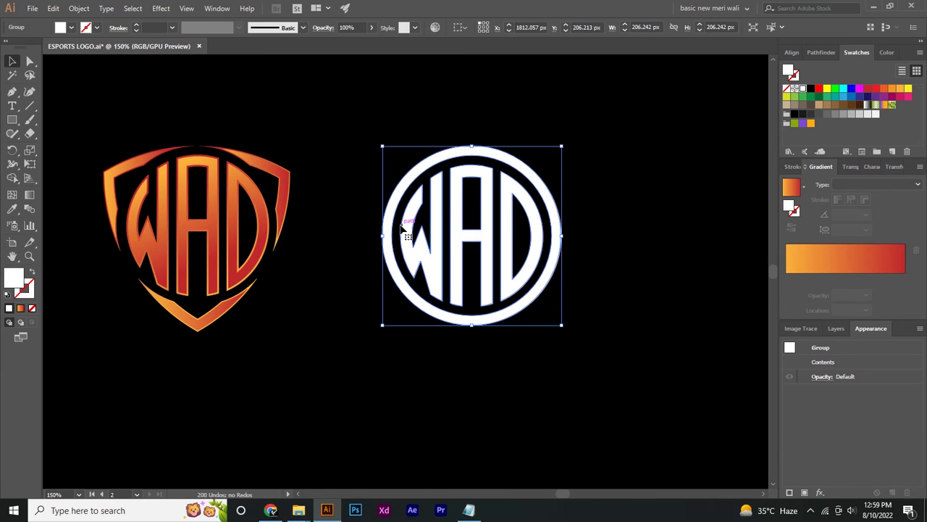
{"action": "left_click", "coordinate": [16, 209]}
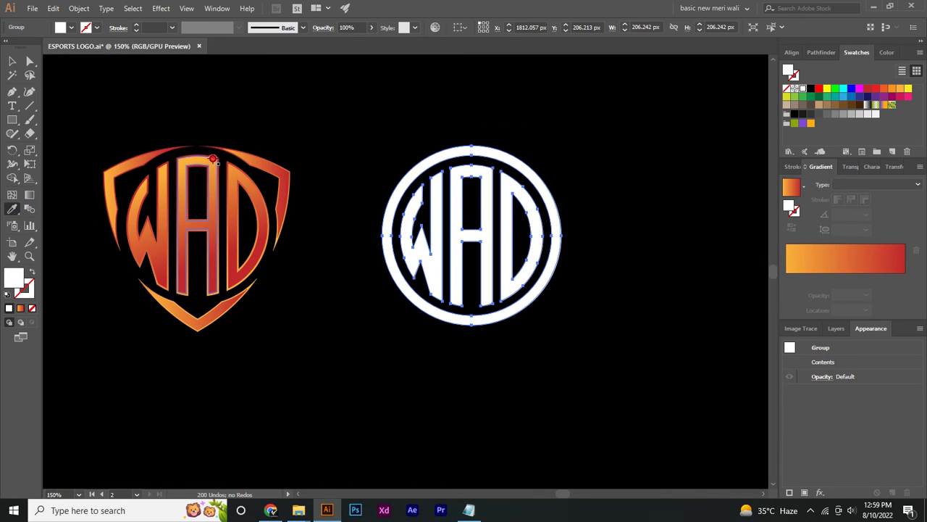
{"action": "left_click", "coordinate": [209, 161]}
{"action": "left_click", "coordinate": [30, 194]}
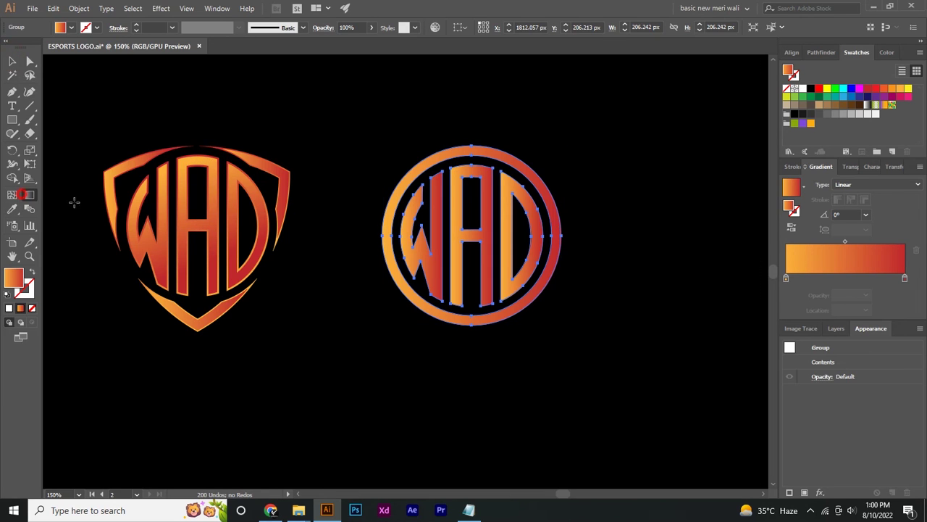
{"action": "left_click_drag", "start_coordinate": [443, 156], "coordinate": [492, 284]}
Offset the paths of the whole ring logo by -1.3 px with mitered joins
{"action": "scroll", "coordinate": [499, 206], "scroll_direction": "up", "scroll_amount": 2}
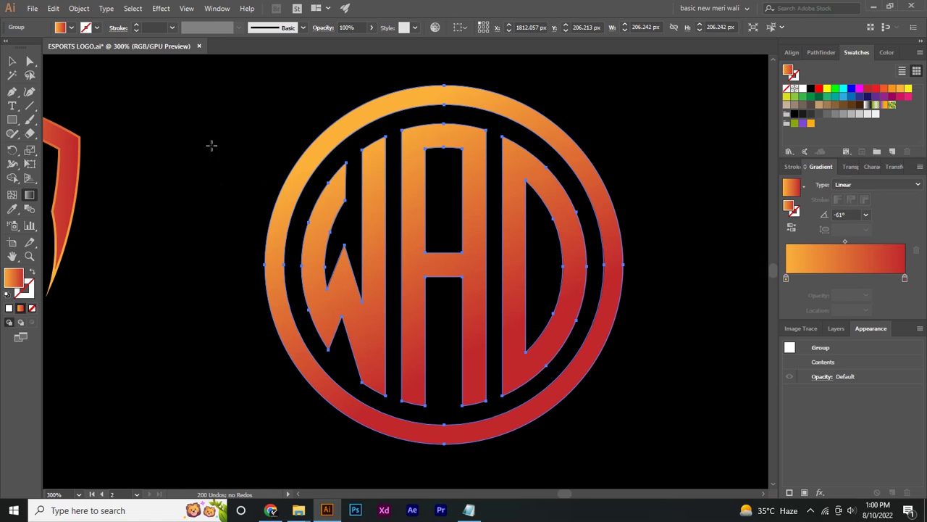
{"action": "left_click", "coordinate": [11, 62]}
{"action": "left_click", "coordinate": [79, 8]}
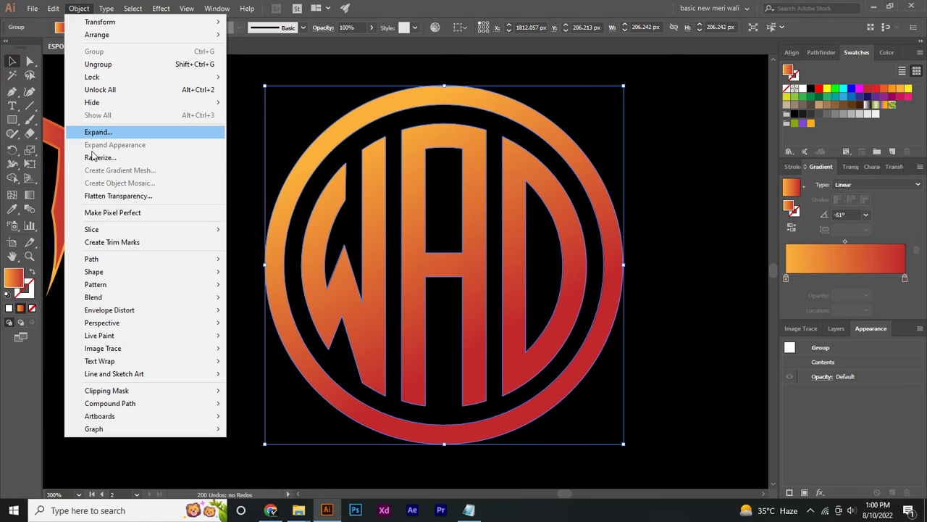
{"action": "mouse_move", "coordinate": [120, 258]}
{"action": "left_click", "coordinate": [243, 298]}
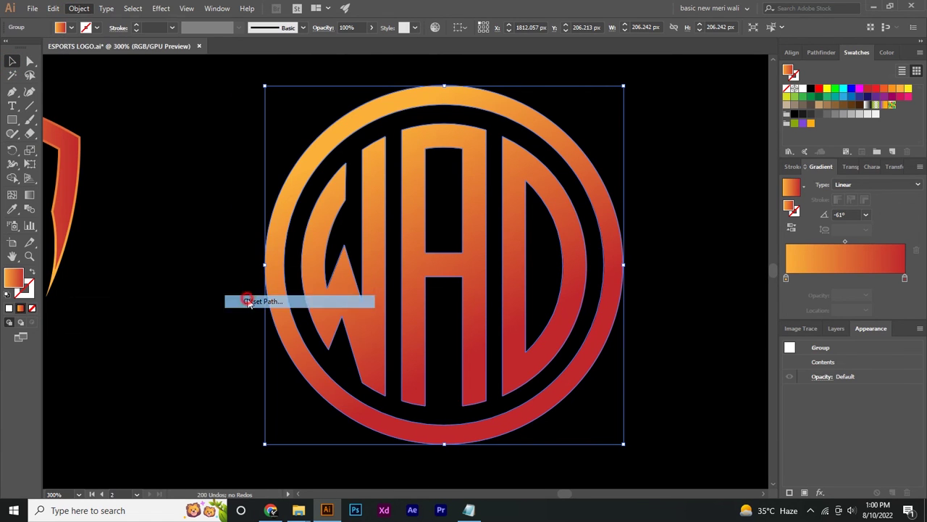
{"action": "left_click", "coordinate": [602, 263]}
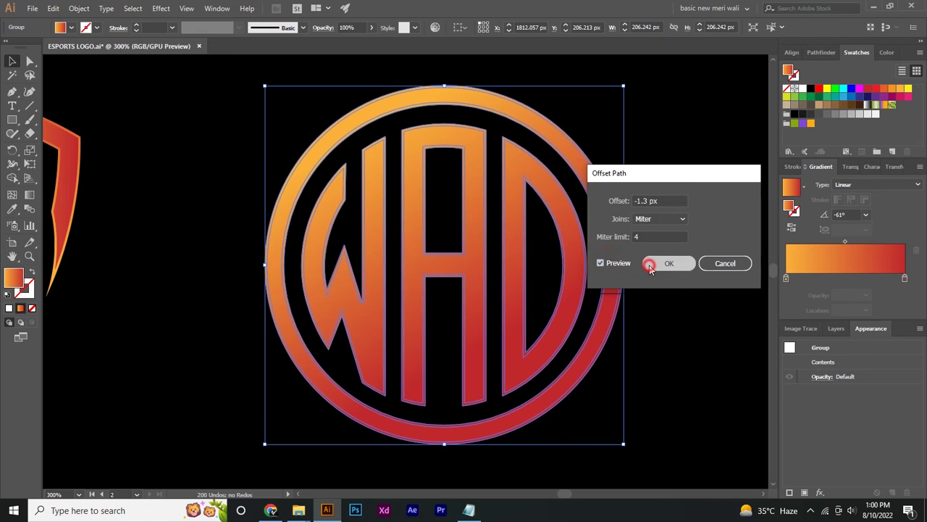
{"action": "left_click", "coordinate": [655, 264]}
Reverse the gradient on the outer paths of the ring and its WAD letters, running it from lower right to upper left at about 120.4°
{"action": "left_click", "coordinate": [25, 62]}
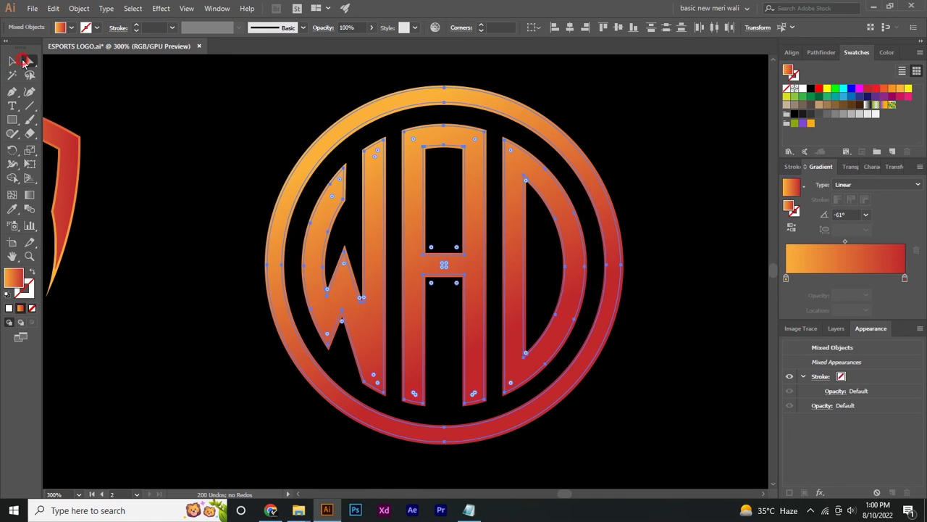
{"action": "left_click", "coordinate": [706, 212]}
{"action": "left_click", "coordinate": [620, 239]}
{"action": "left_click", "coordinate": [586, 255], "text": "shift"}
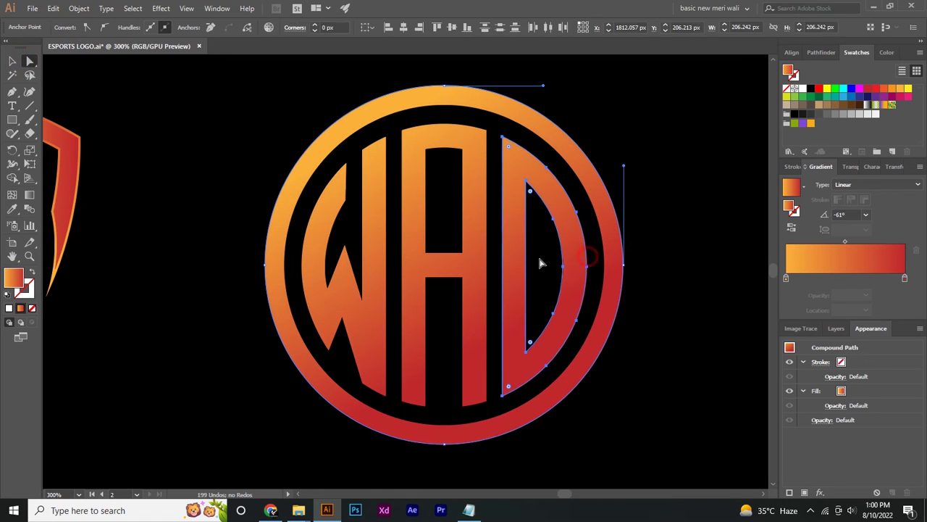
{"action": "left_click", "coordinate": [486, 264], "text": "shift"}
{"action": "left_click", "coordinate": [385, 271], "text": "shift"}
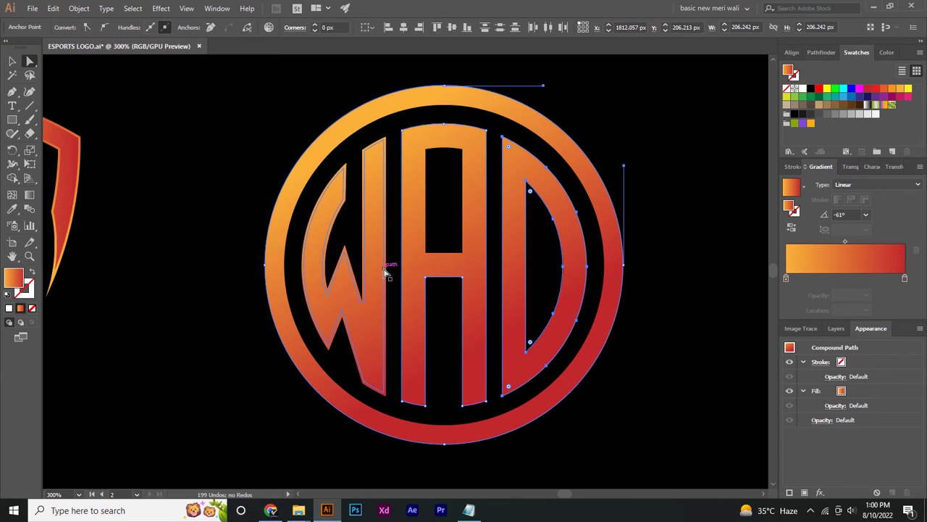
{"action": "left_click", "coordinate": [30, 194]}
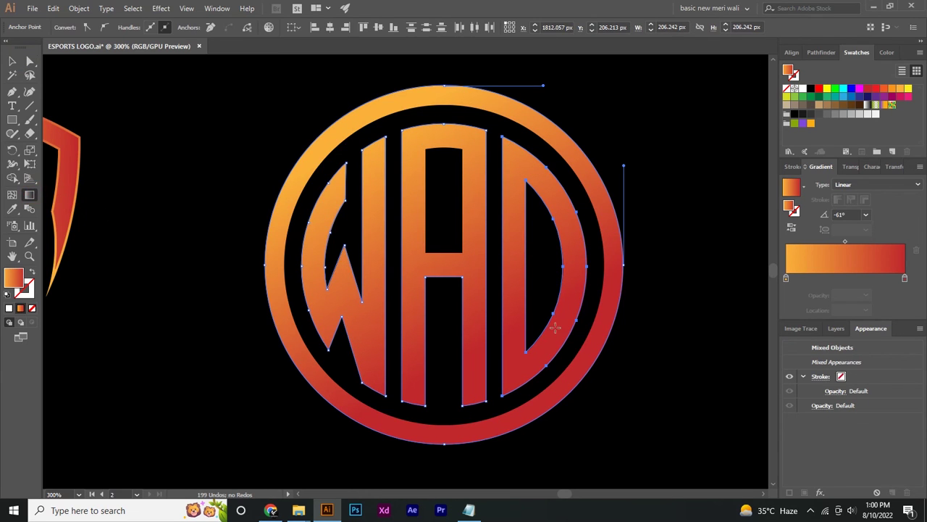
{"action": "left_click_drag", "start_coordinate": [555, 328], "coordinate": [450, 205]}
{"action": "left_click_drag", "start_coordinate": [572, 347], "coordinate": [523, 260]}
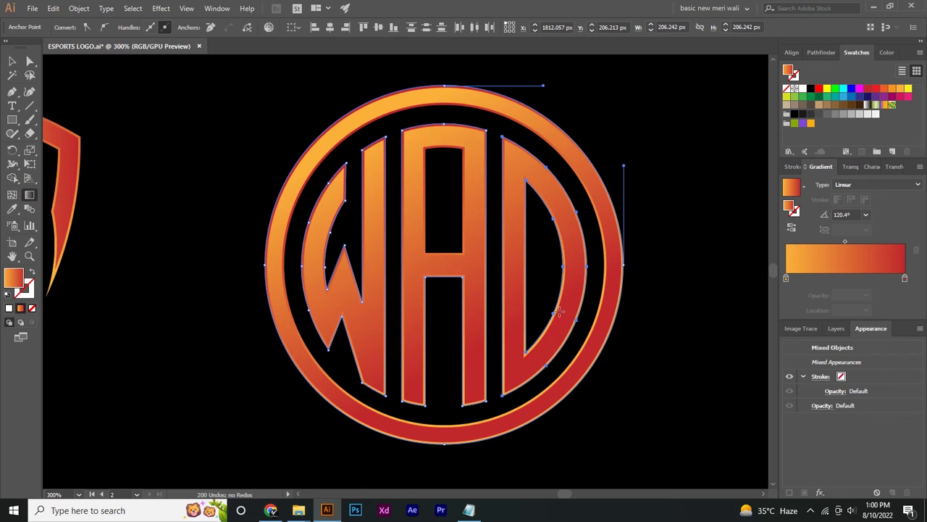
{"action": "key", "text": "v"}
{"action": "left_click", "coordinate": [703, 252]}
{"action": "scroll", "coordinate": [652, 243], "scroll_direction": "down", "scroll_amount": 2}
{"action": "scroll", "coordinate": [631, 240], "scroll_direction": "left", "scroll_amount": 2}
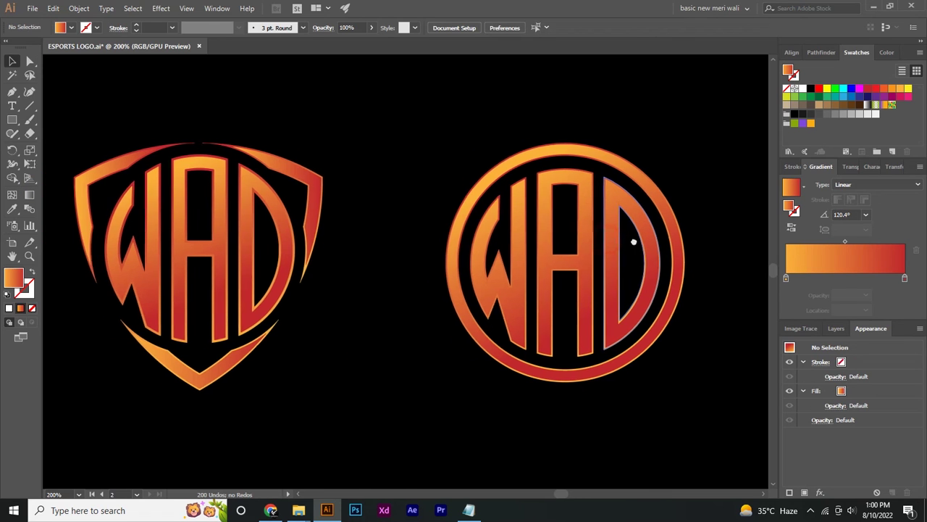